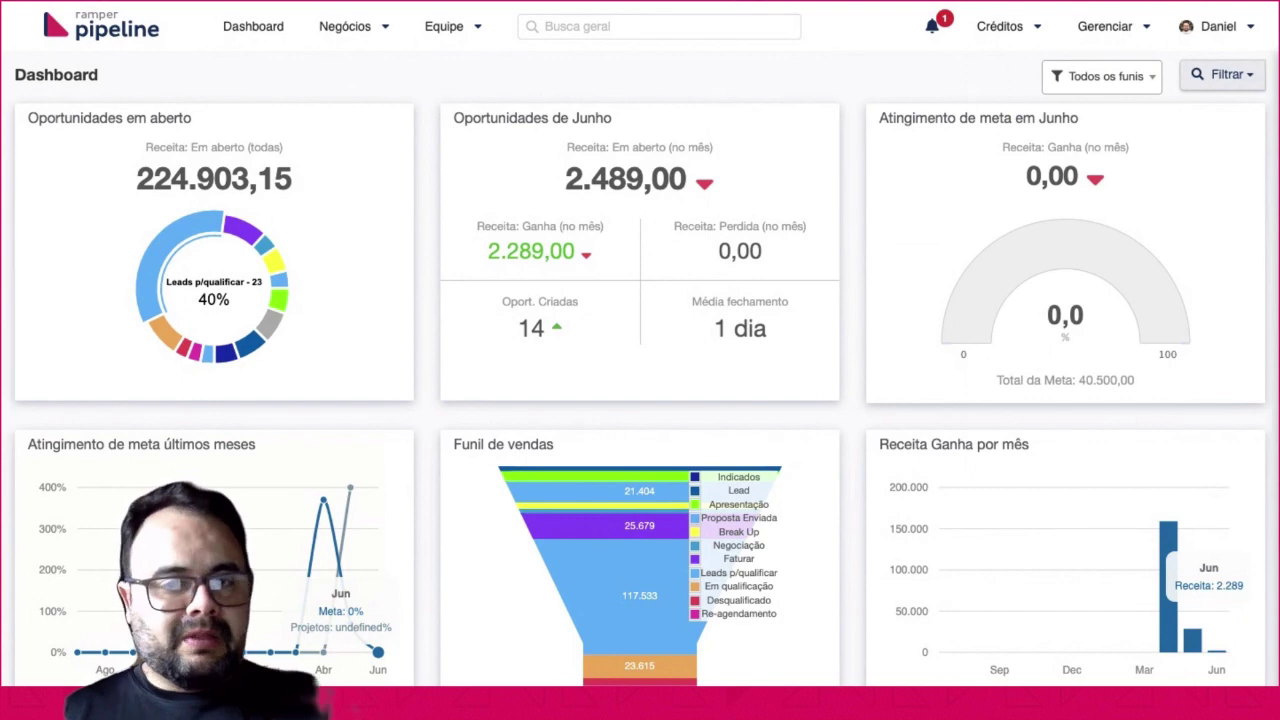
Open for editing the automation that e-mails linked people from a template when an opportunity enters a stage.
left_click(1097, 30)
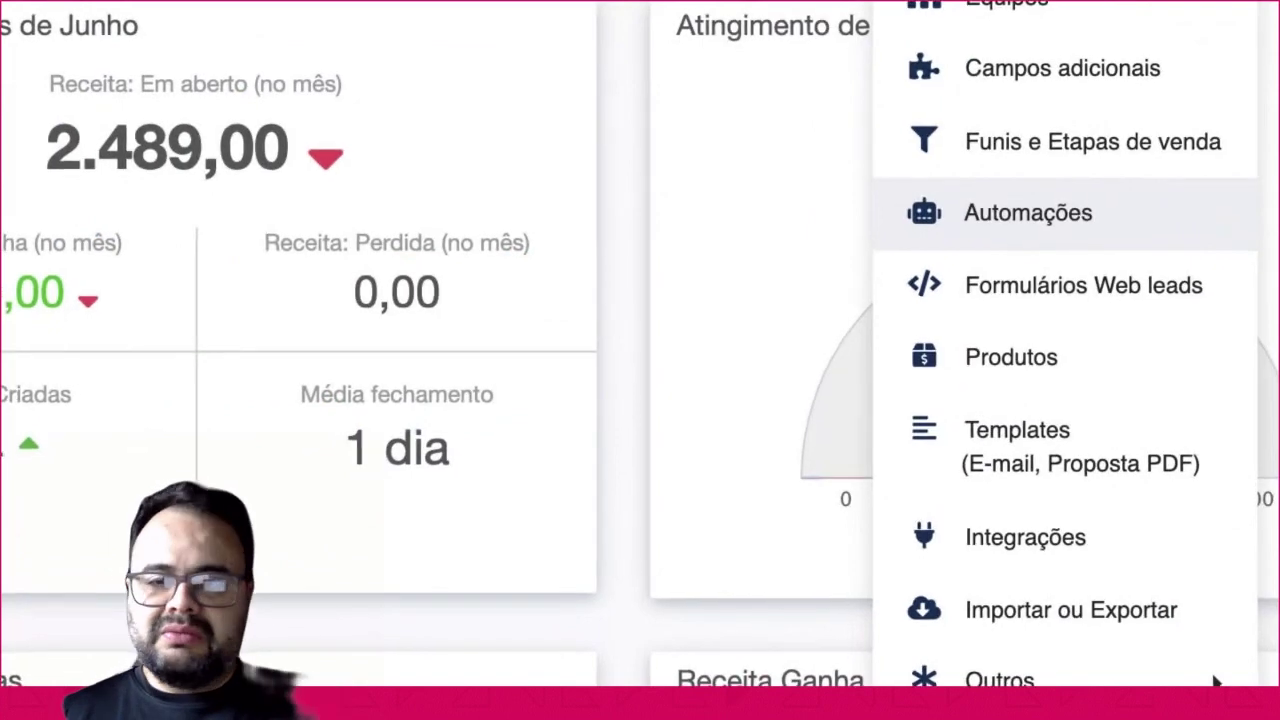
left_click(1028, 212)
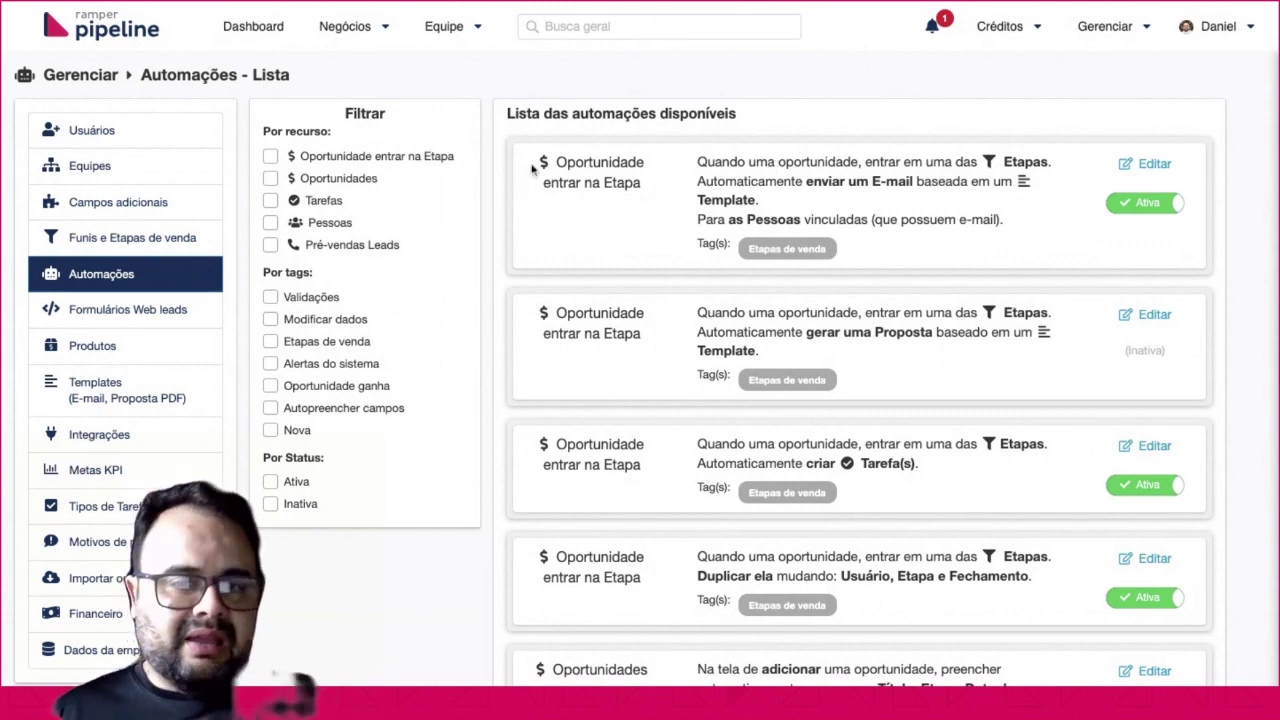
left_click_drag(557, 162, 641, 183)
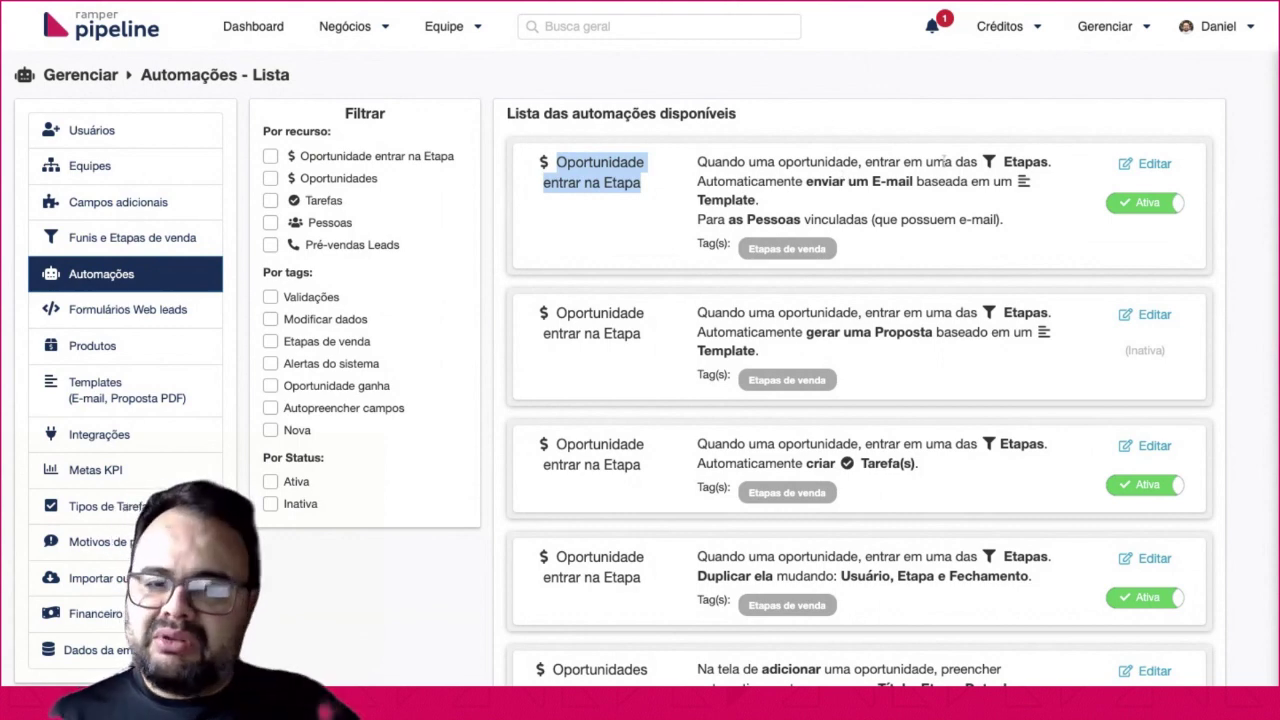
left_click(979, 162)
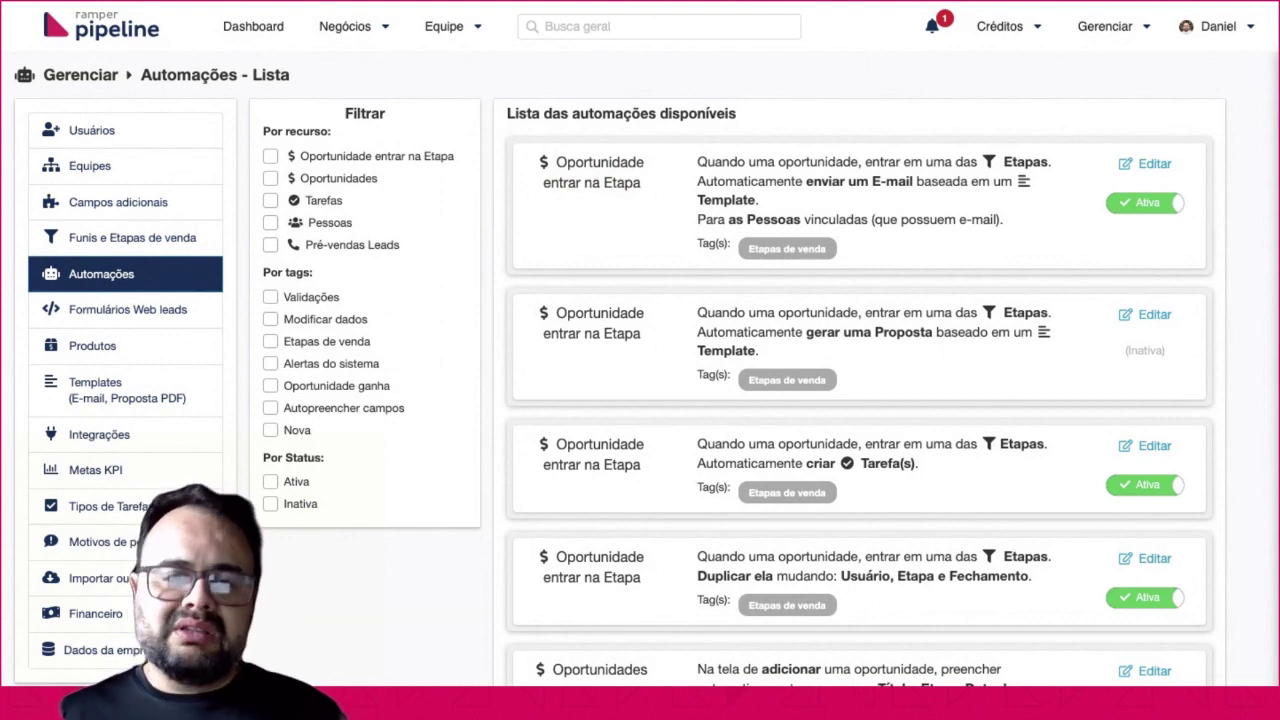
left_click(1150, 165)
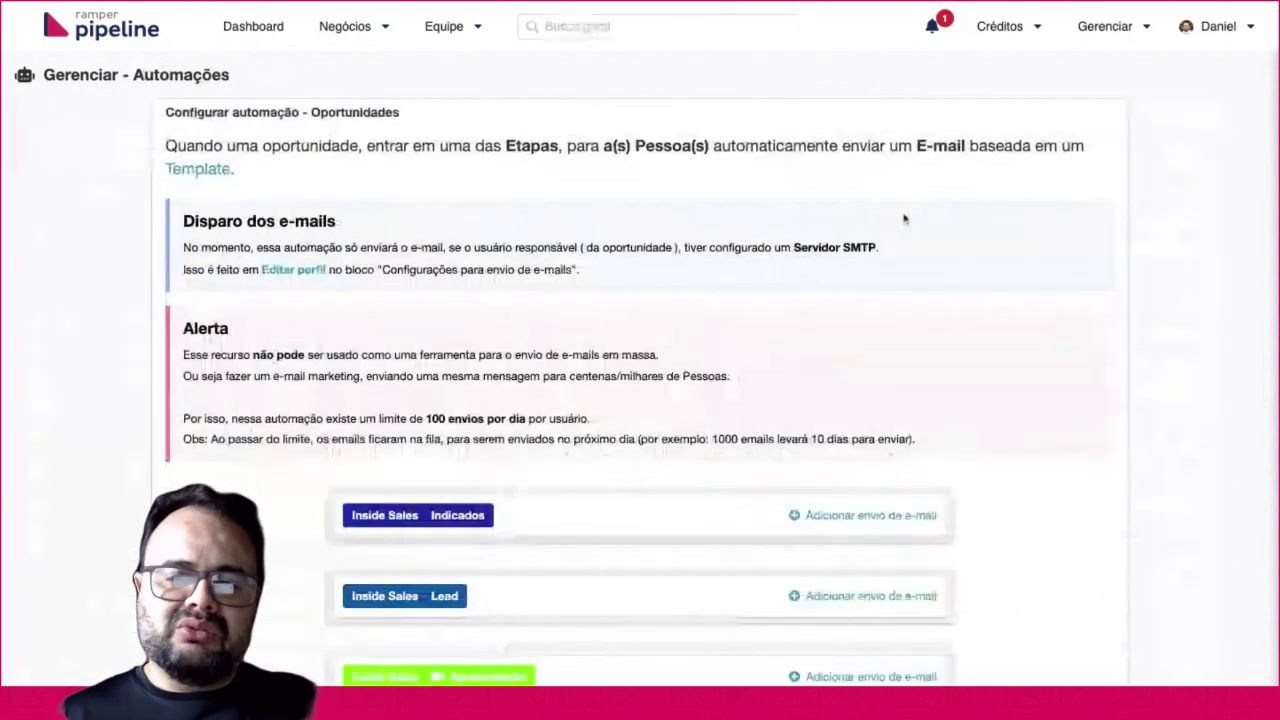
scroll(408, 320, "down", 1)
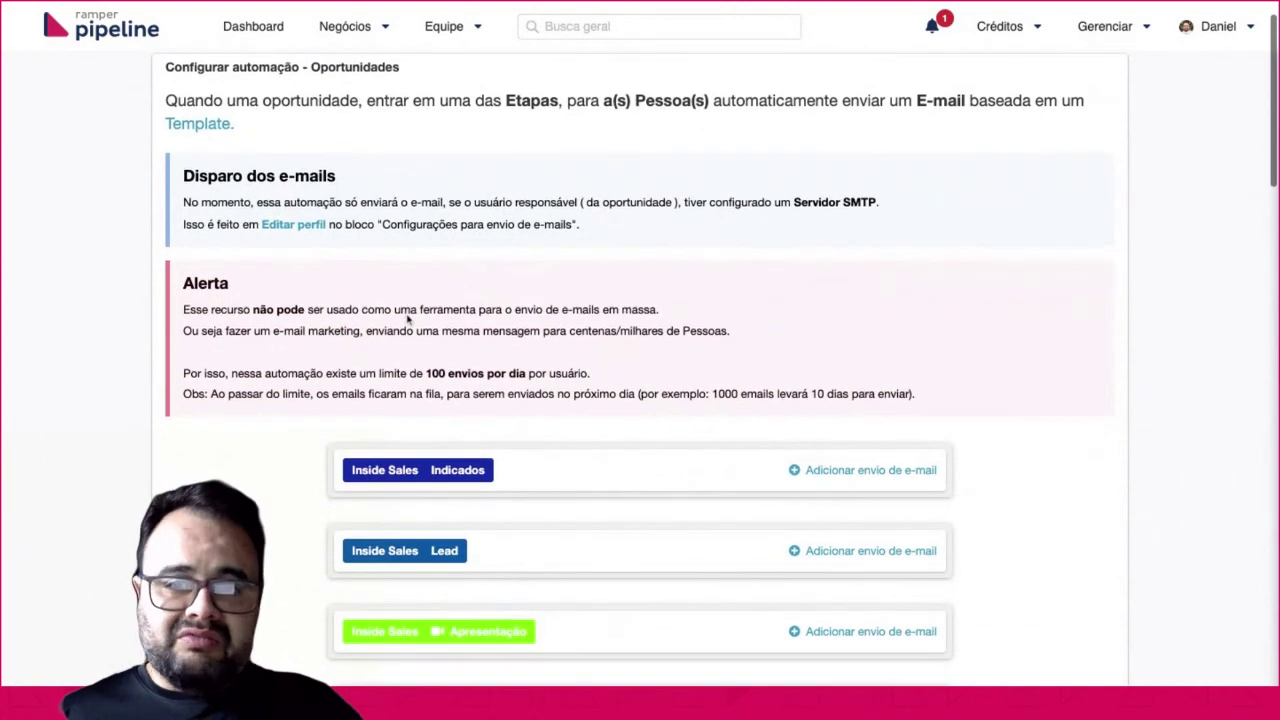
scroll(306, 491, "down", 3)
scroll(306, 491, "down", 1)
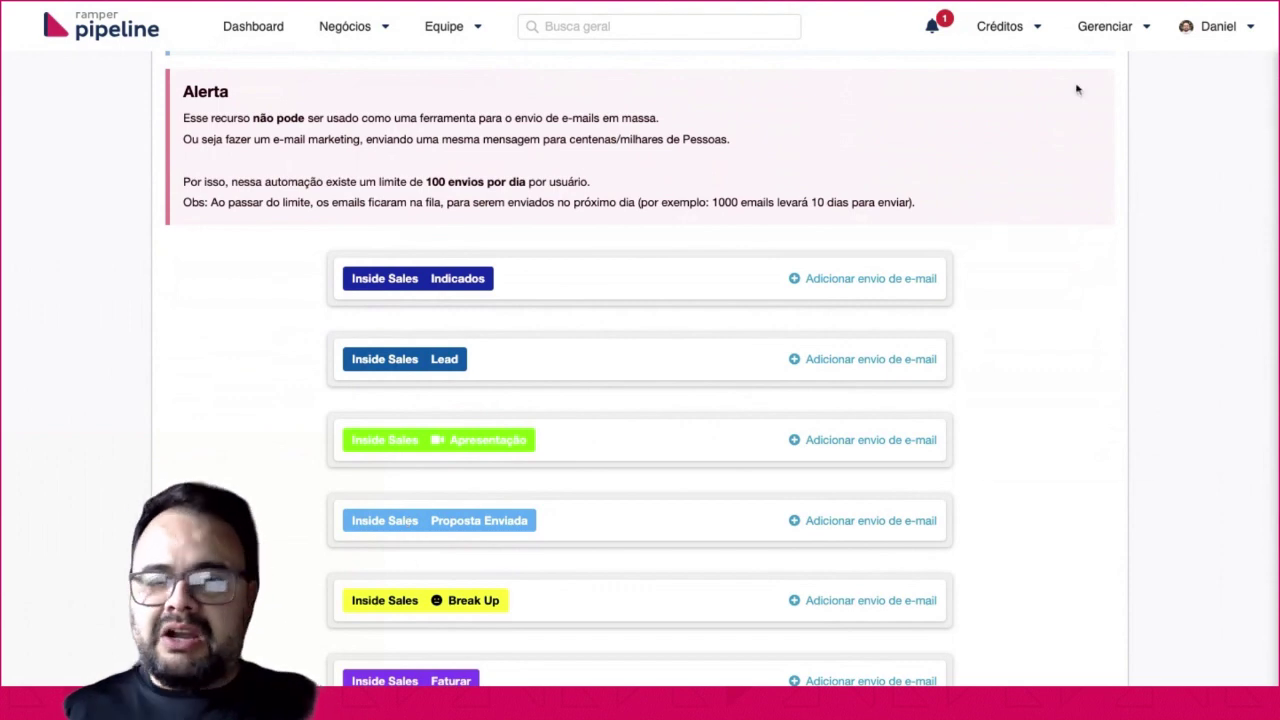
left_click(1102, 30)
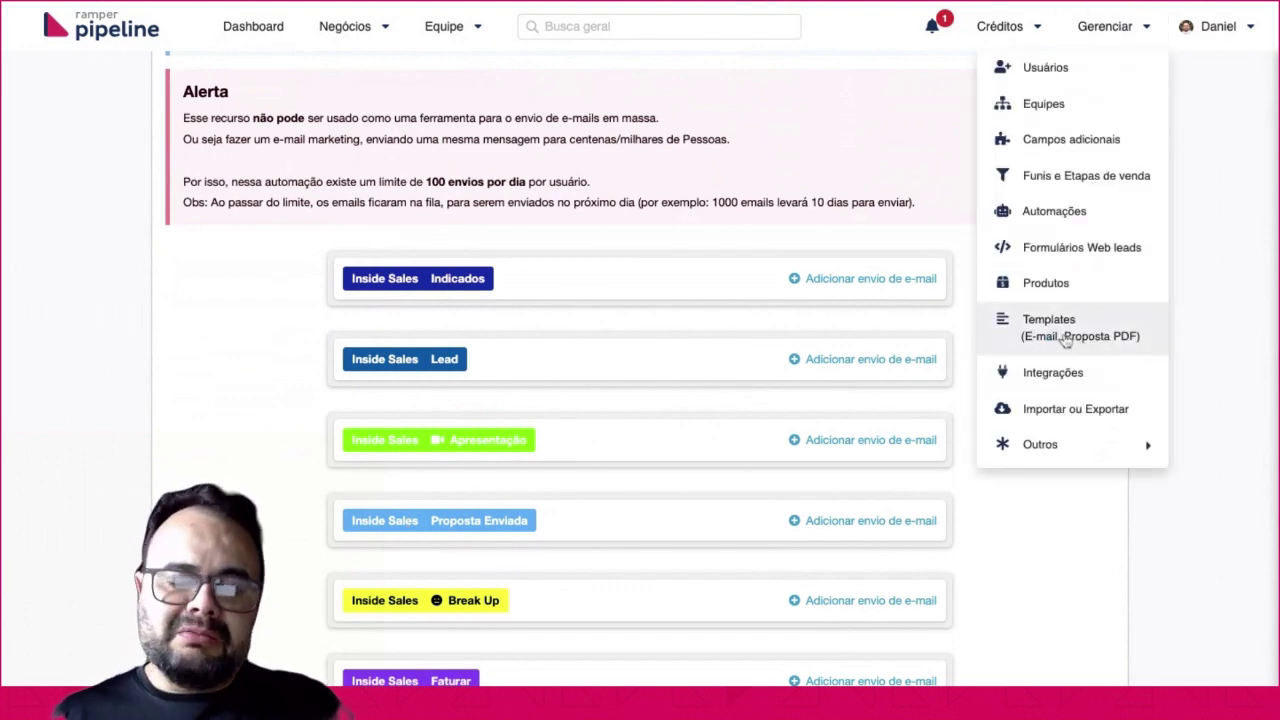
left_click(829, 323)
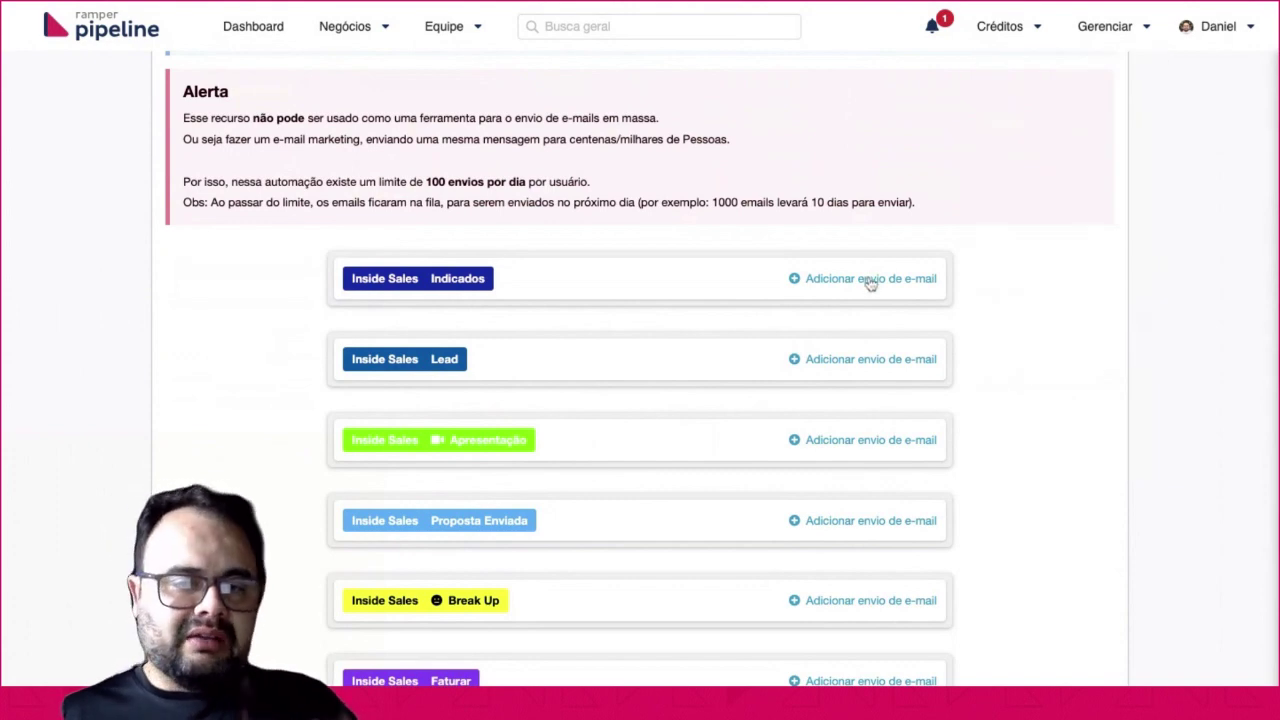
Add an e-mail to the Inside Sales Ganha stage using the "Email boas vindas" template.
scroll(852, 423, "down", 3)
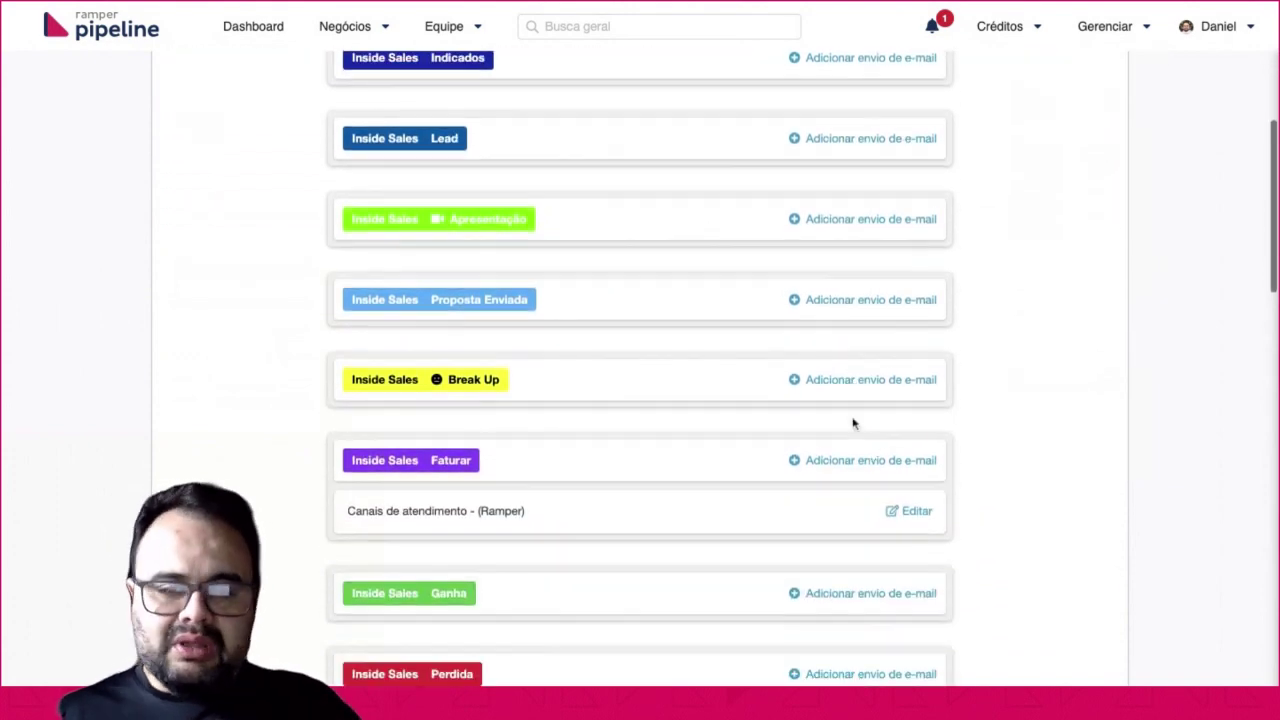
scroll(852, 423, "down", 1)
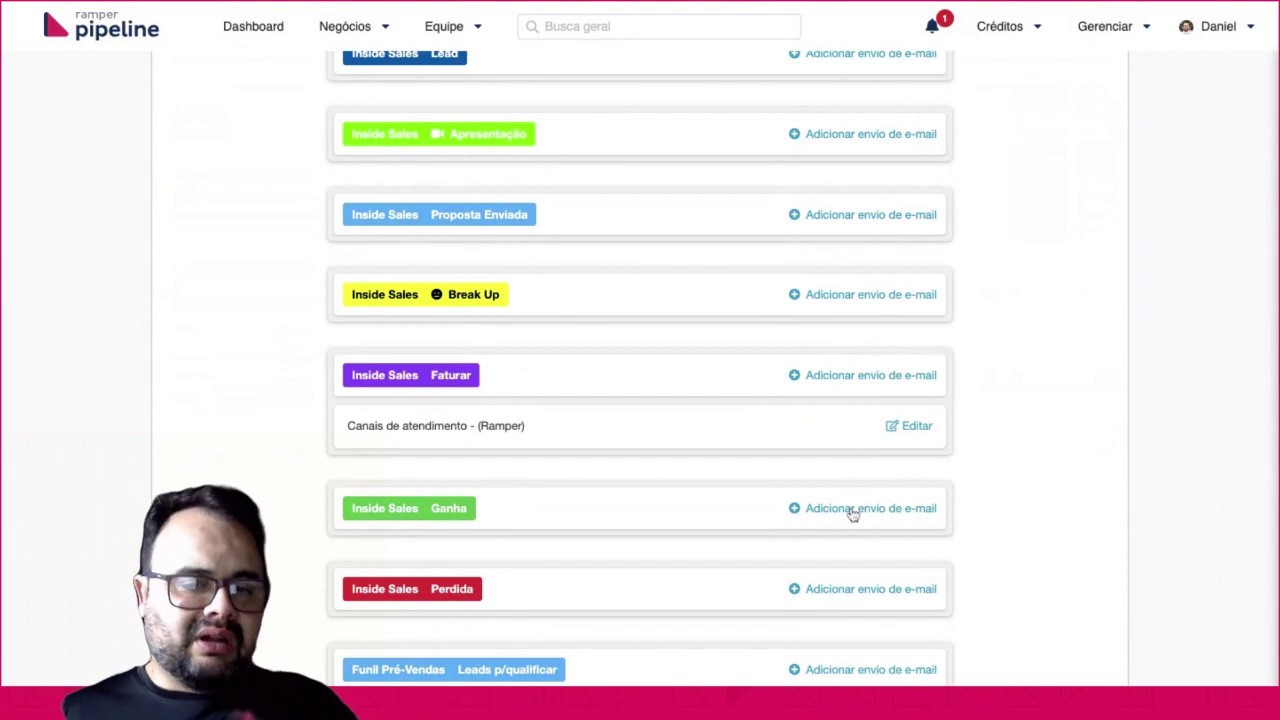
left_click(852, 510)
scroll(696, 521, "down", 2)
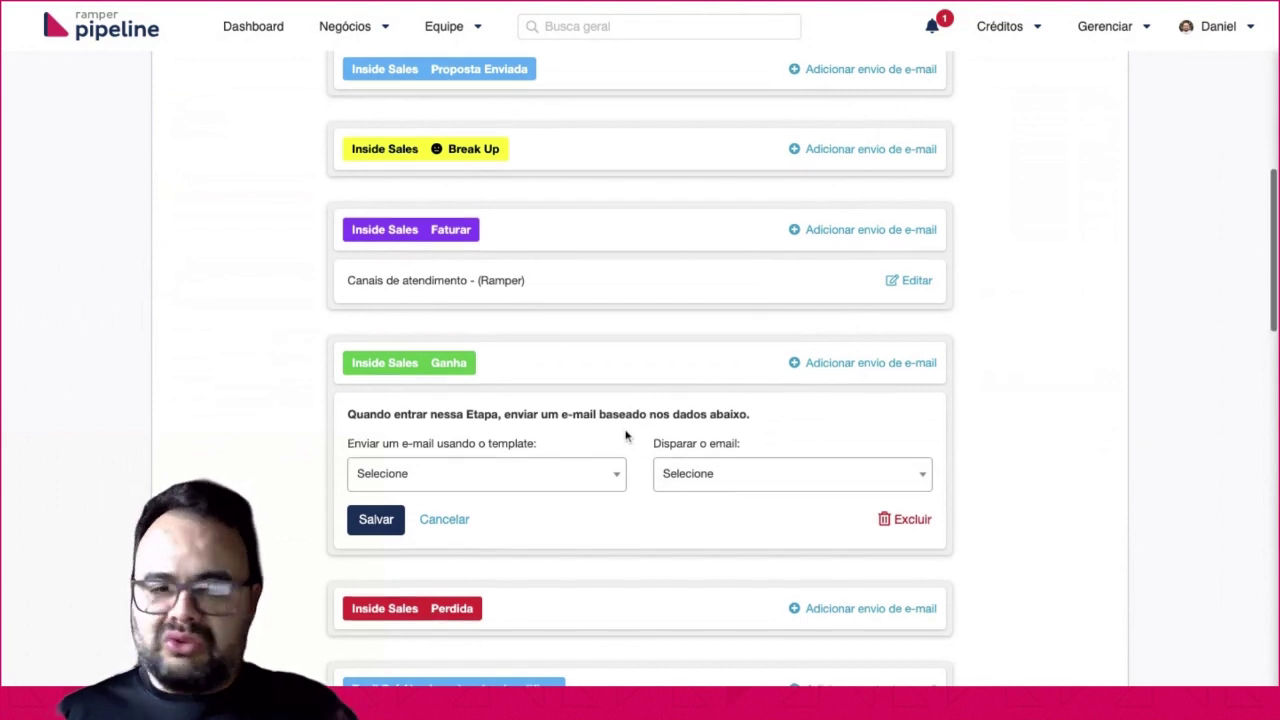
scroll(625, 435, "down", 1)
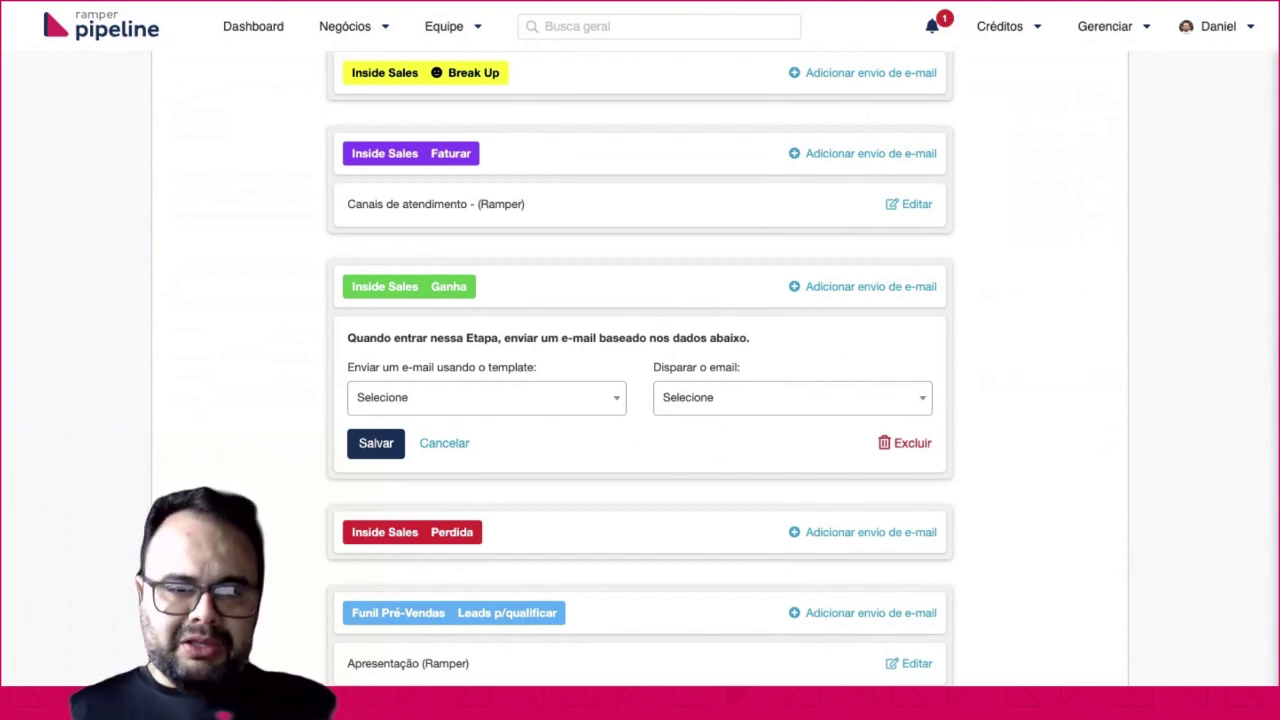
left_click(612, 408)
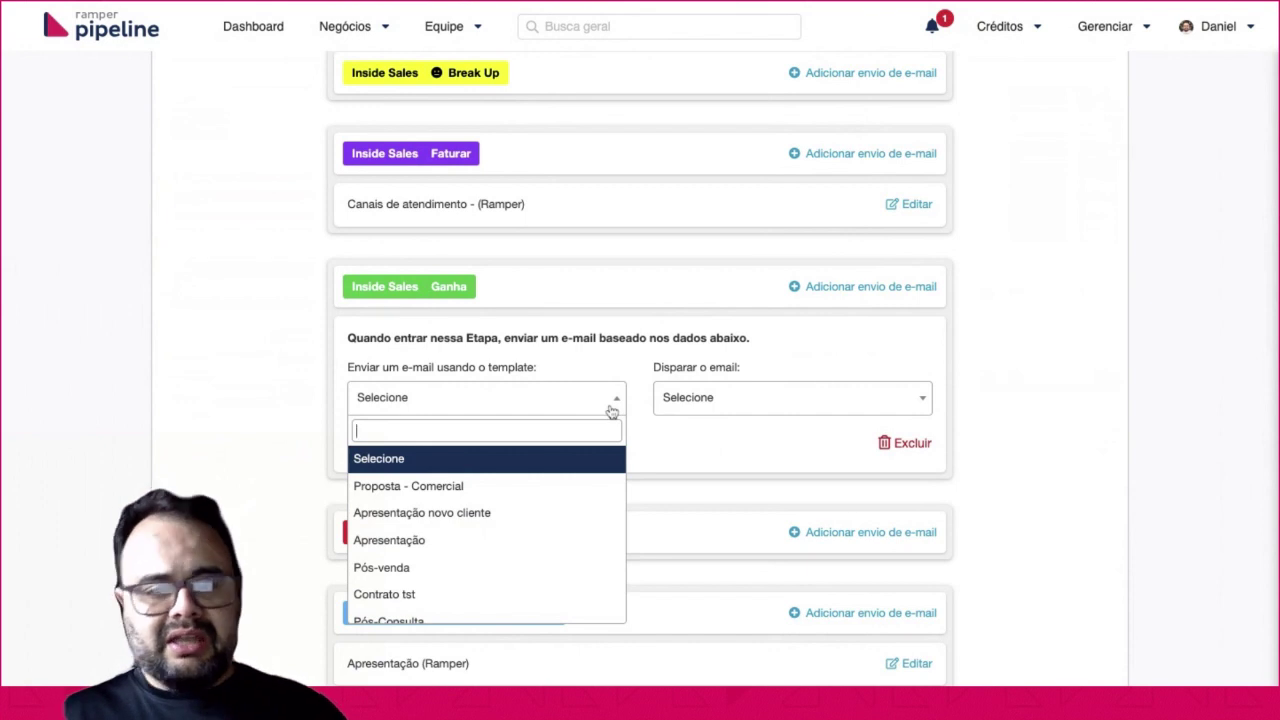
scroll(537, 586, "down", 3)
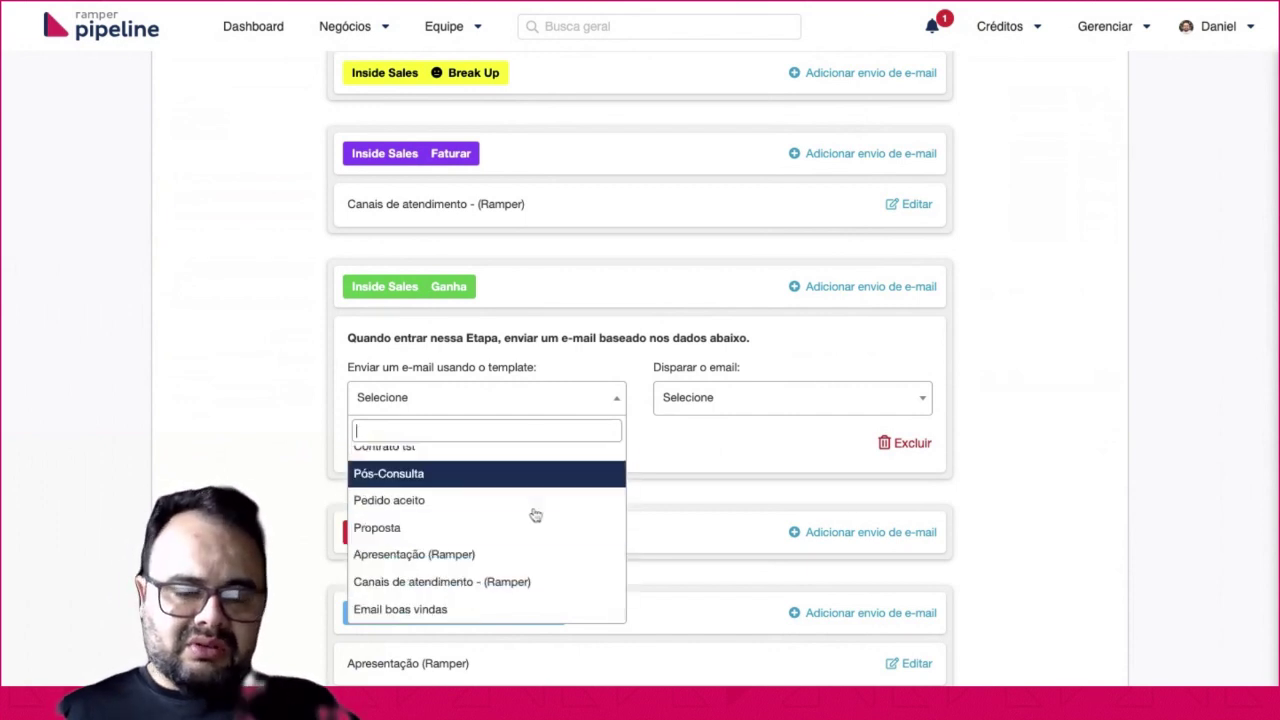
left_click(538, 610)
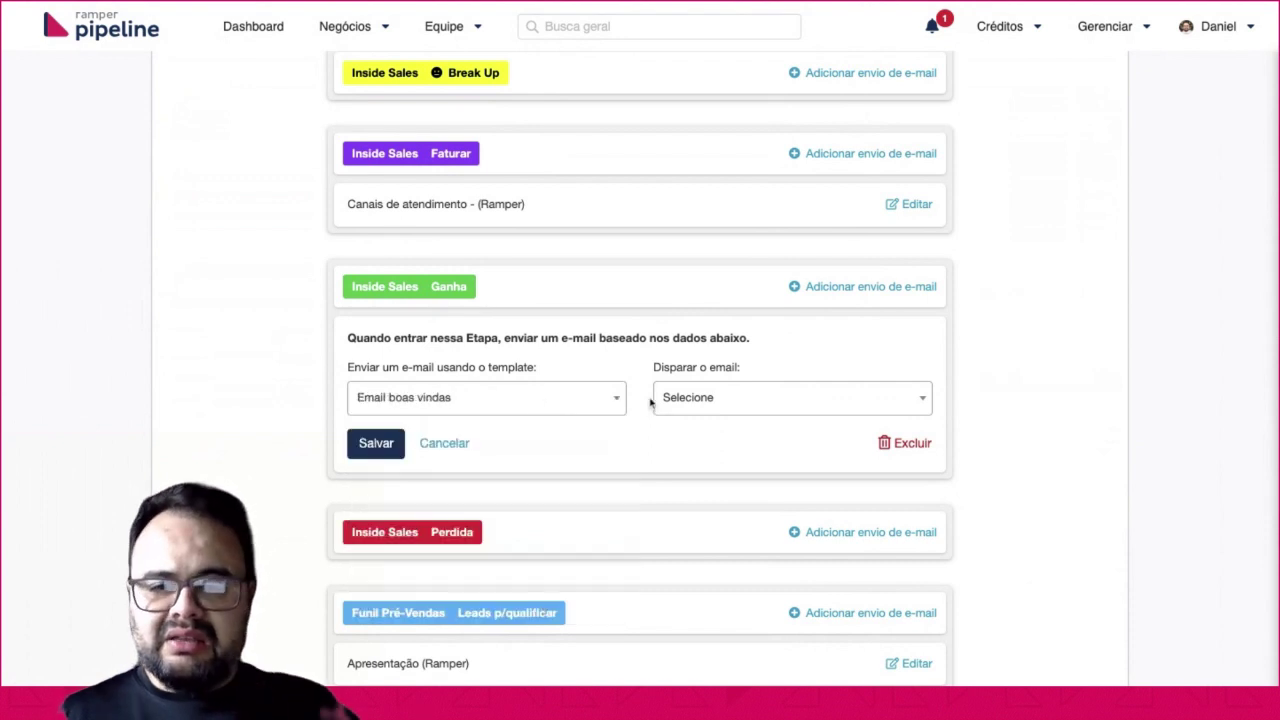
Set the Ganha stage's welcome e-mail to be triggered "Imediatamente" and save it.
left_click(681, 403)
scroll(705, 563, "down", 3)
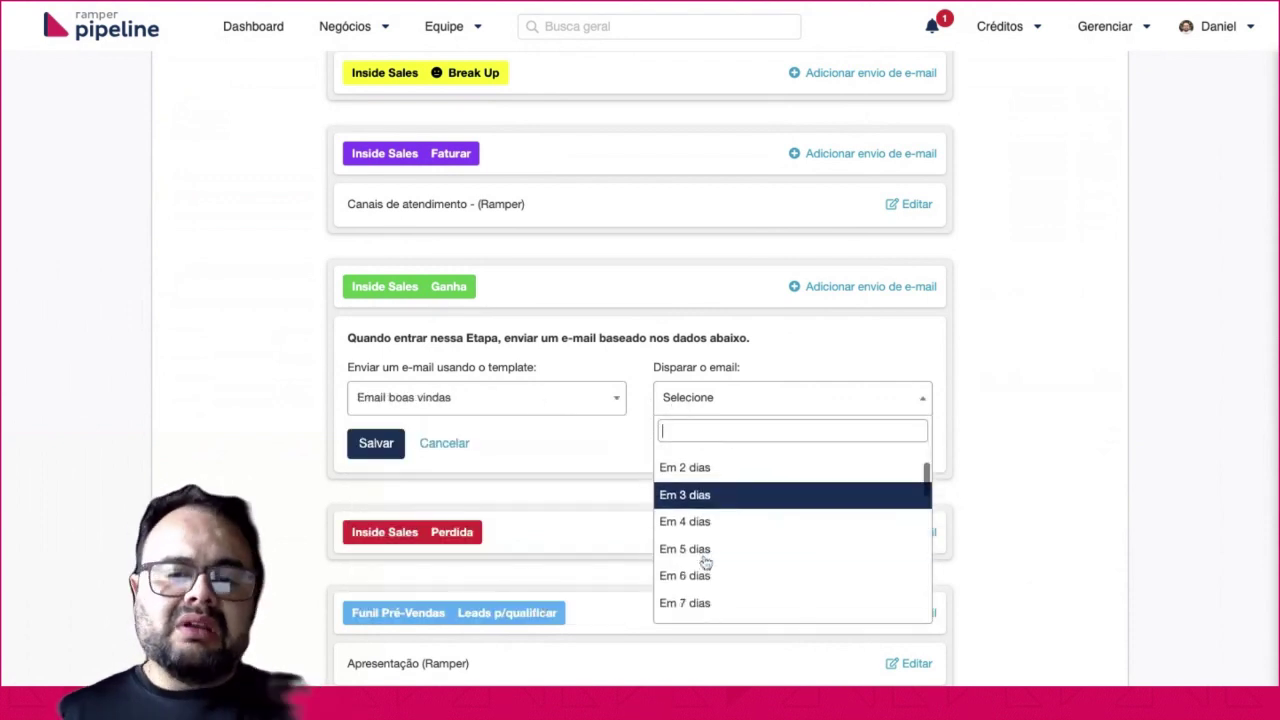
scroll(700, 520, "up", 3)
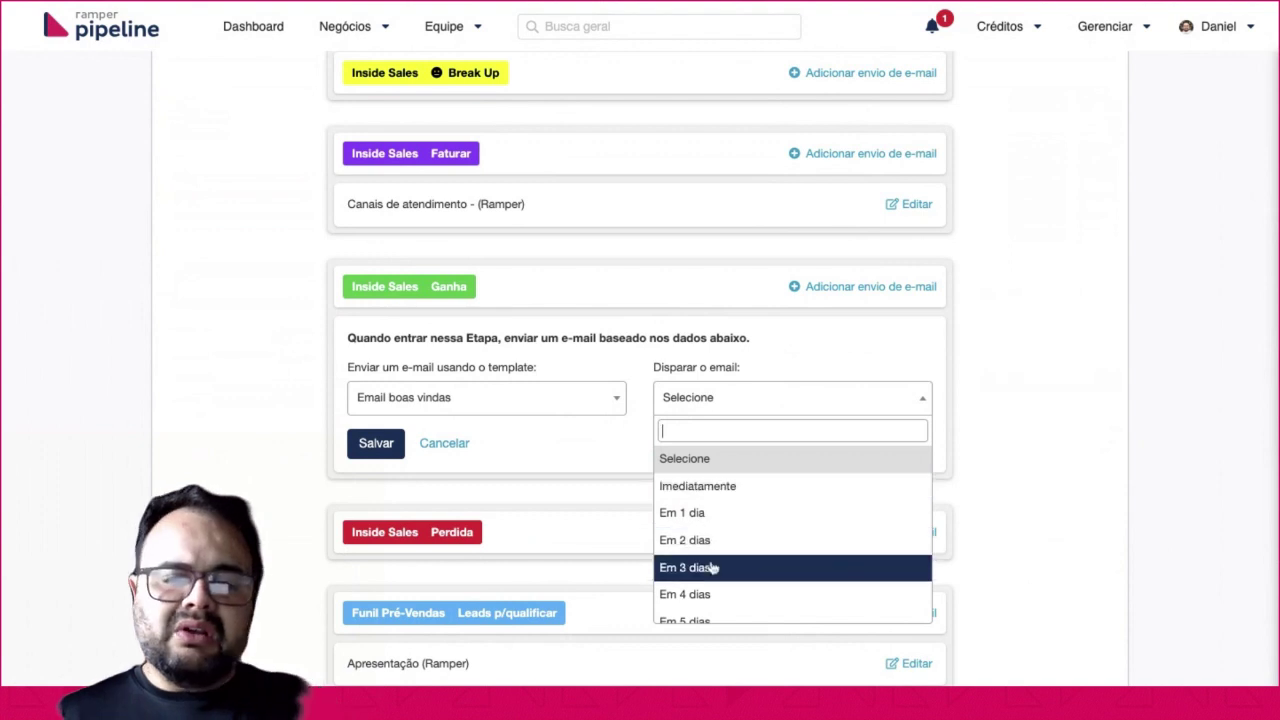
scroll(711, 566, "down", 5)
scroll(711, 566, "down", 8)
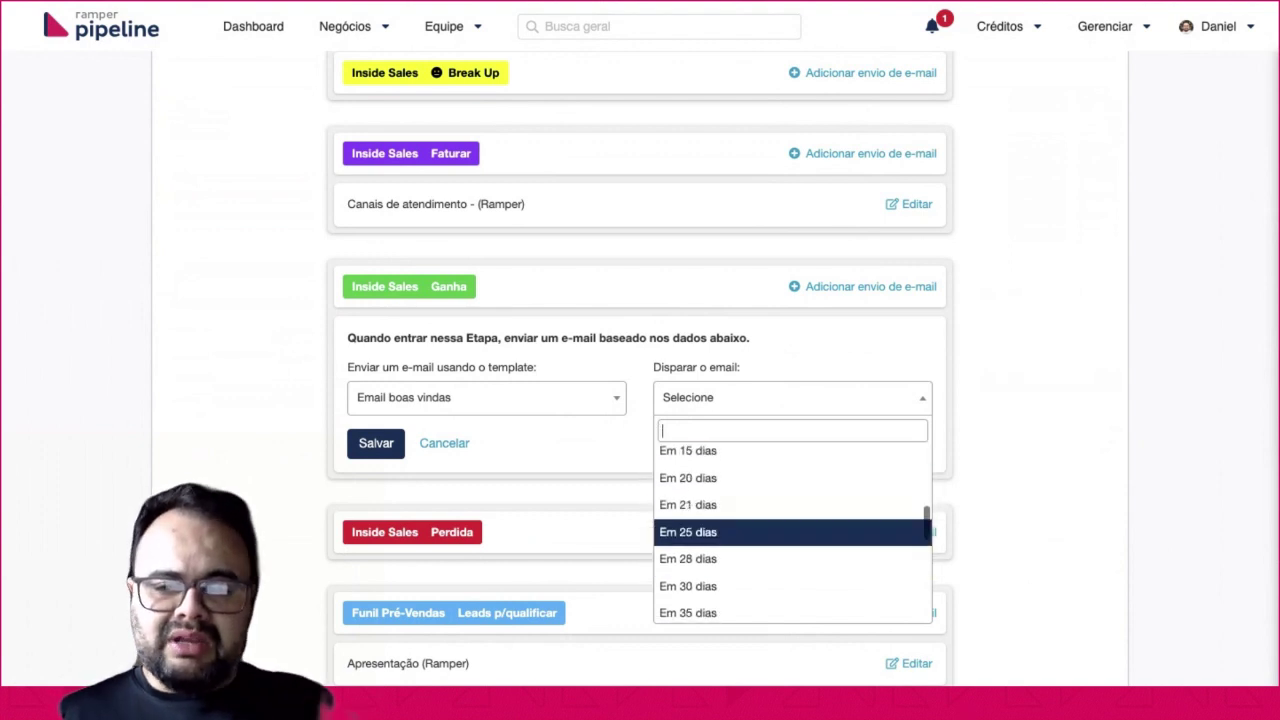
scroll(711, 555, "down", 2)
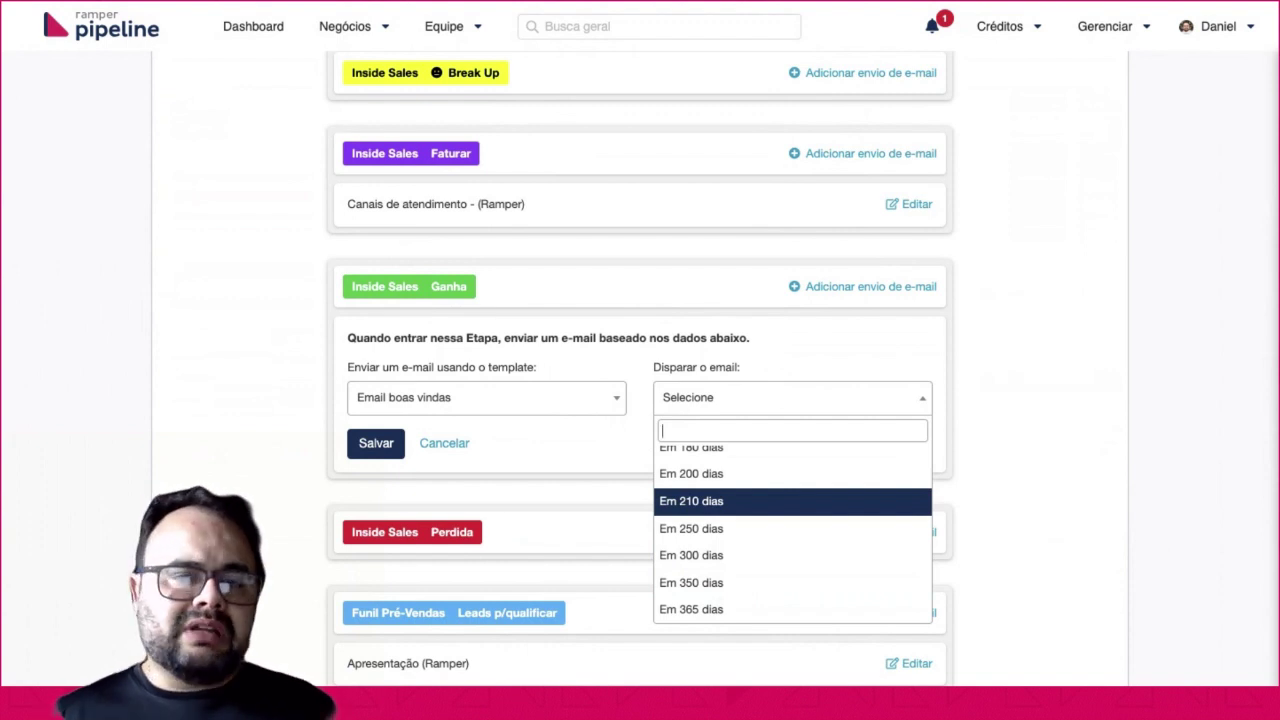
key("Up")
key("Up")
key("Up")
key("Up")
key("Up")
key("Up")
key("Up")
key("Up")
key("Up")
key("Up")
key("Up")
key("Up")
key("Up")
key("Up")
key("Up")
key("Up")
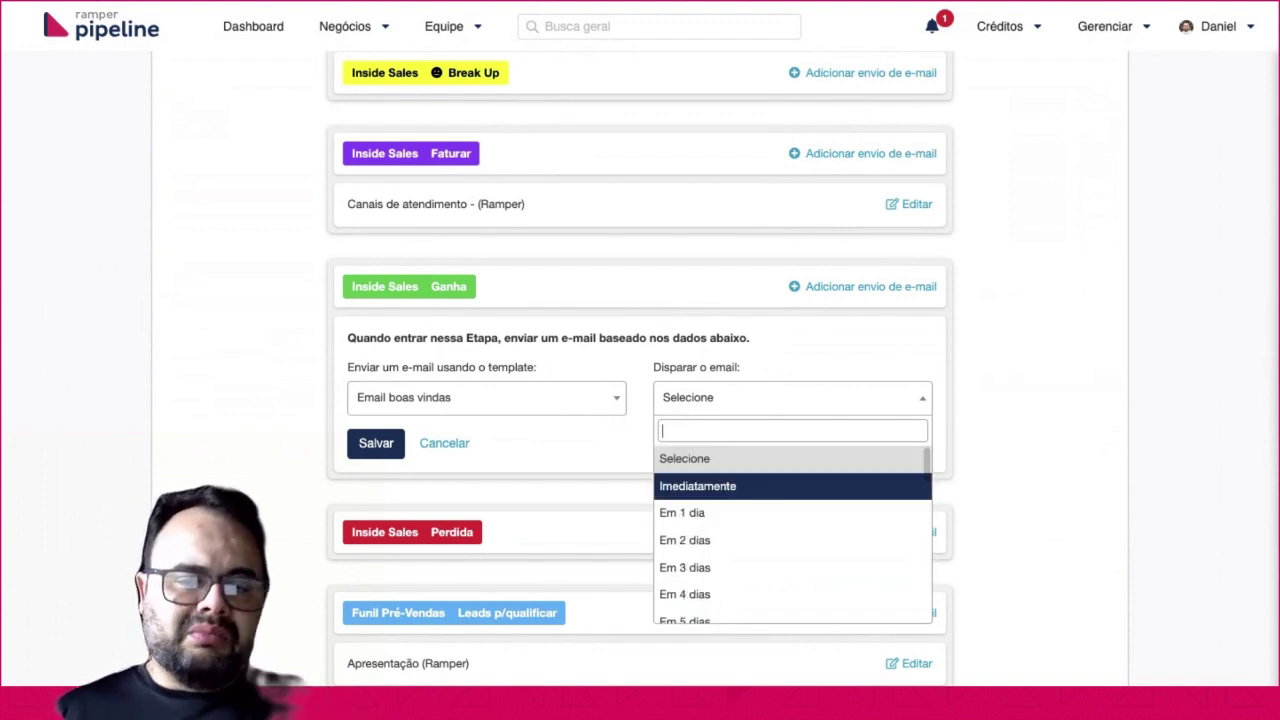
key("Up")
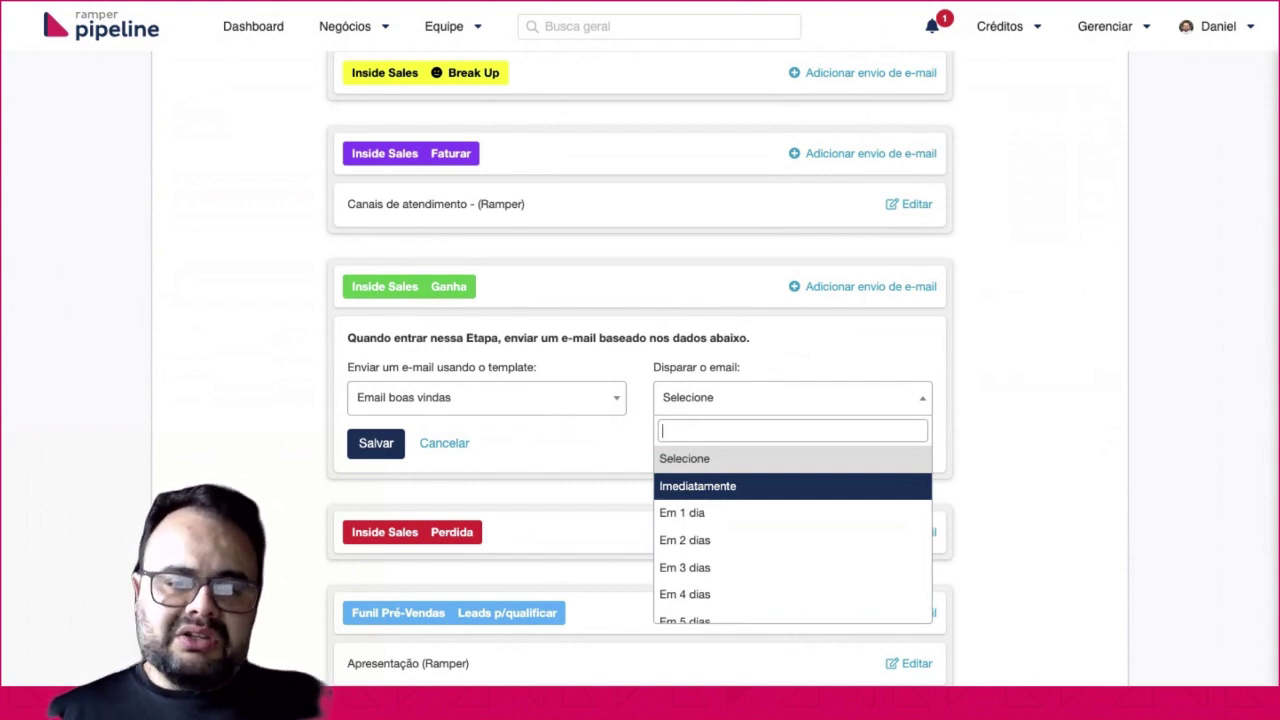
left_click(749, 487)
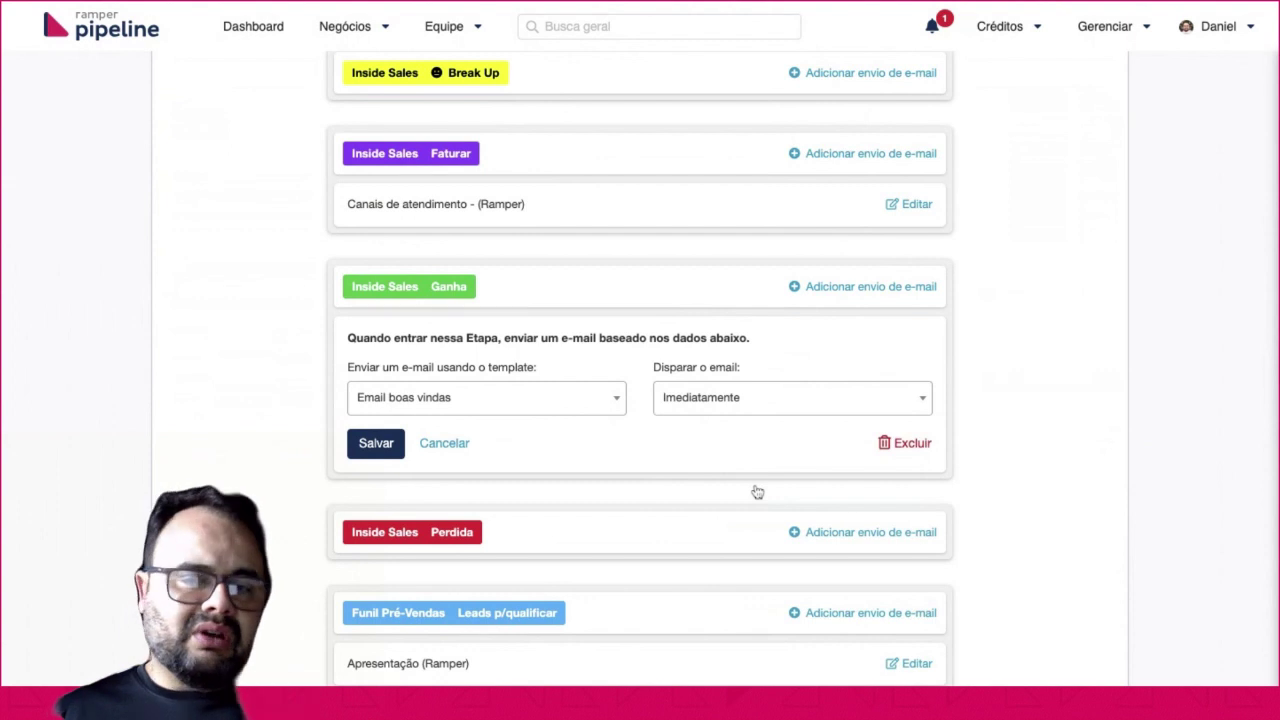
left_click(370, 448)
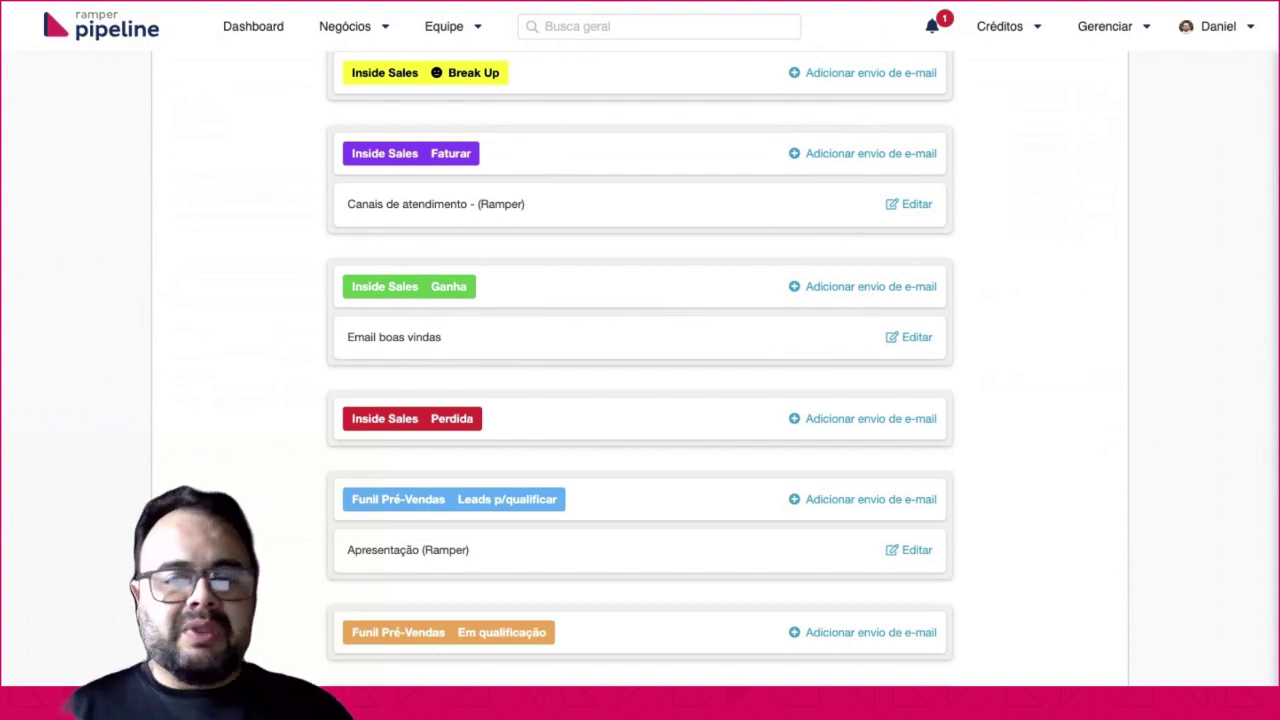
Add and save a second e-mail for the Inside Sales Ganha stage using the "Pós-venda" template, triggered "Em 30 dias".
left_click(870, 286)
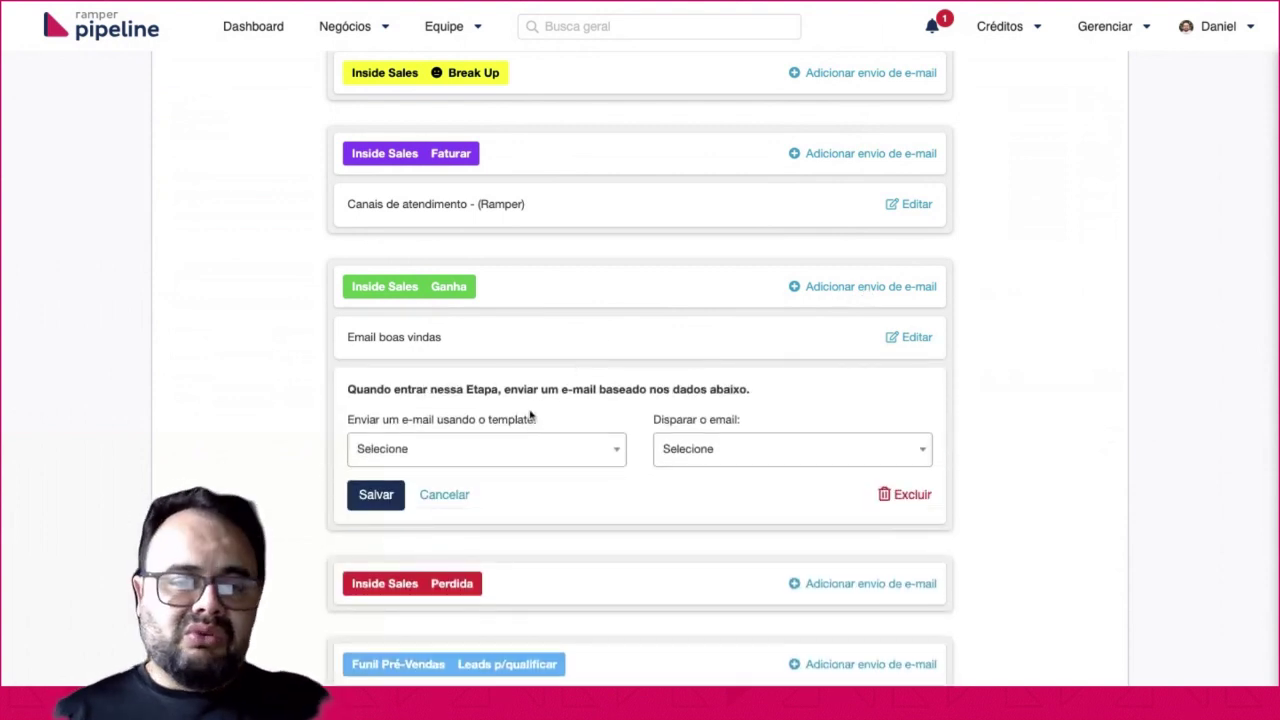
left_click(578, 449)
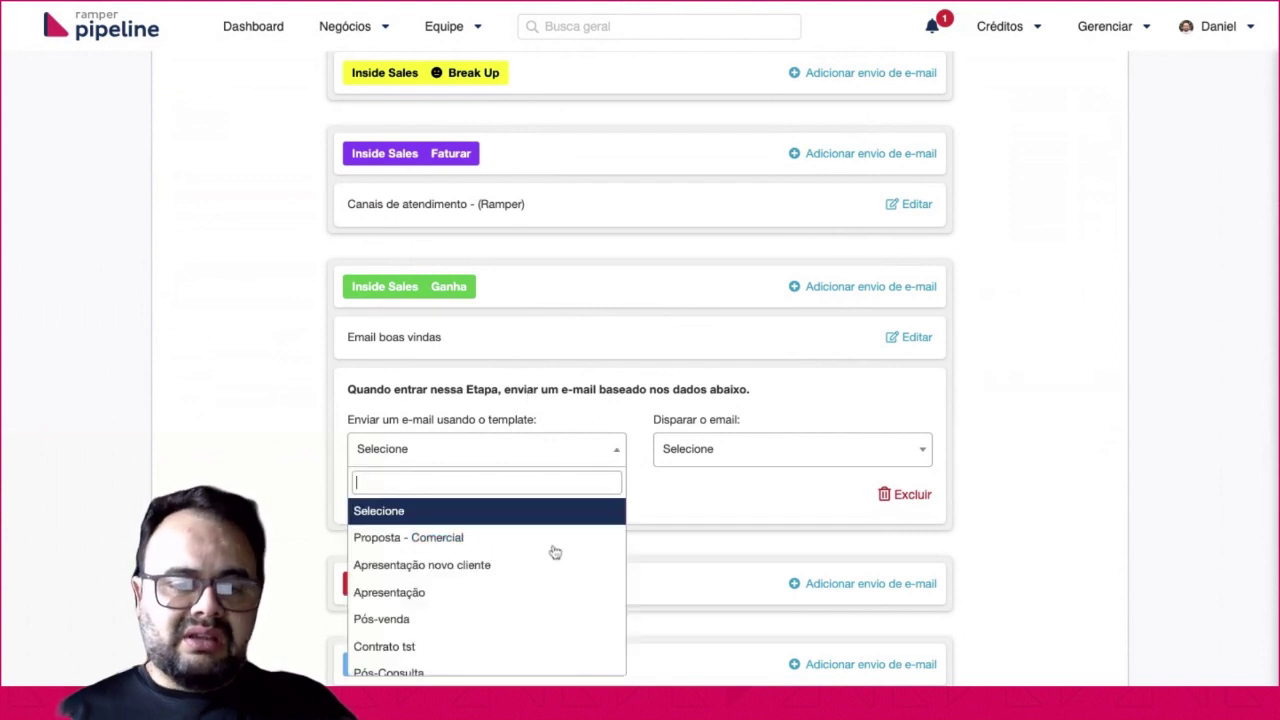
scroll(555, 552, "down", 2)
left_click(505, 538)
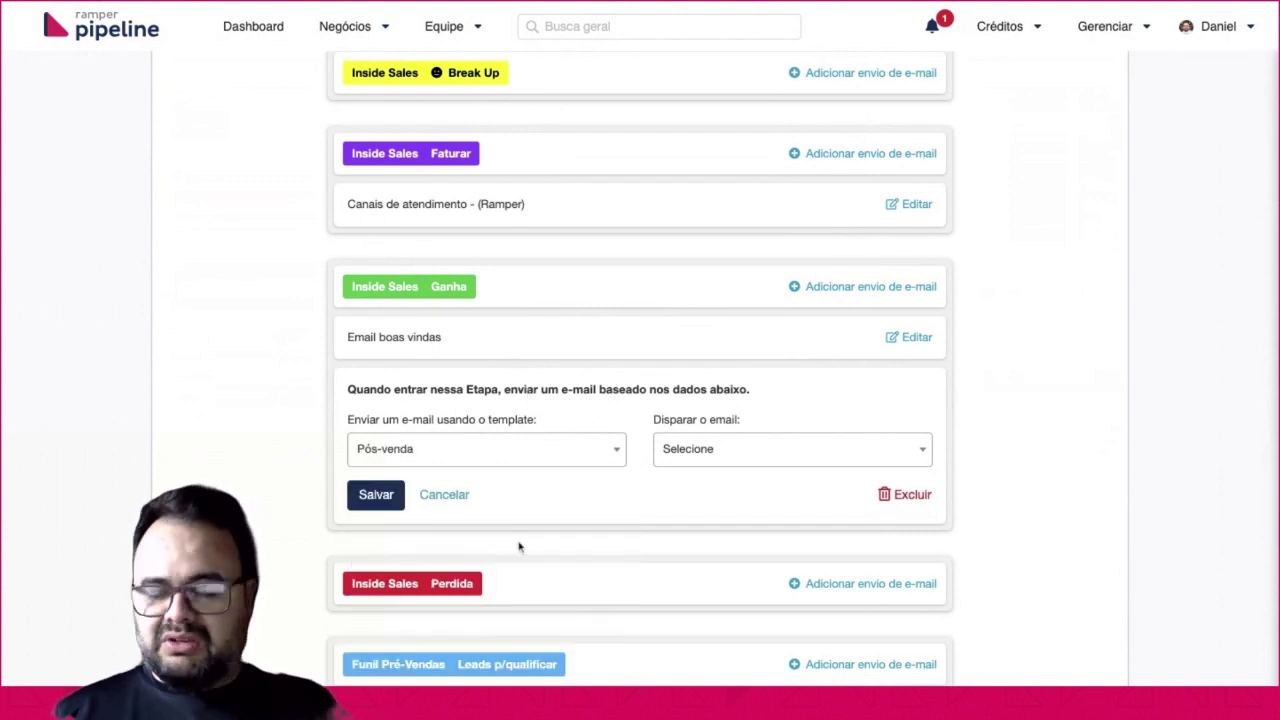
left_click(697, 460)
scroll(717, 609, "down", 3)
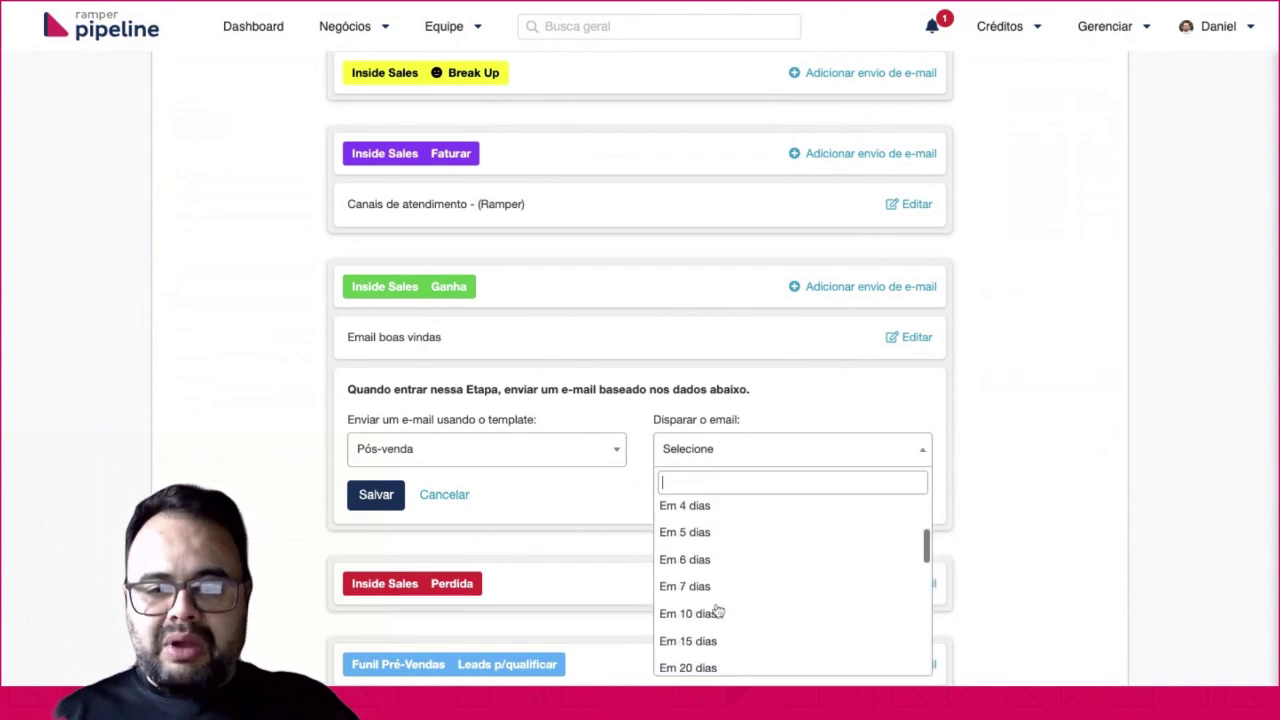
scroll(717, 611, "down", 5)
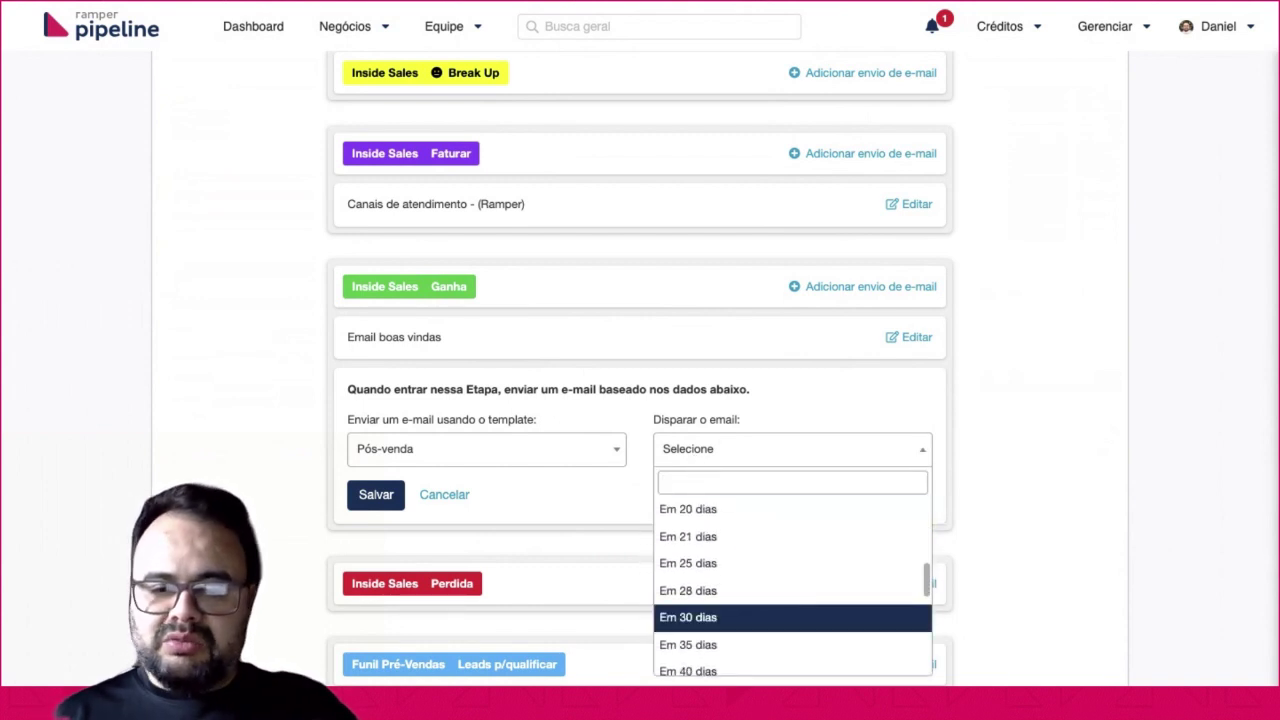
left_click(717, 617)
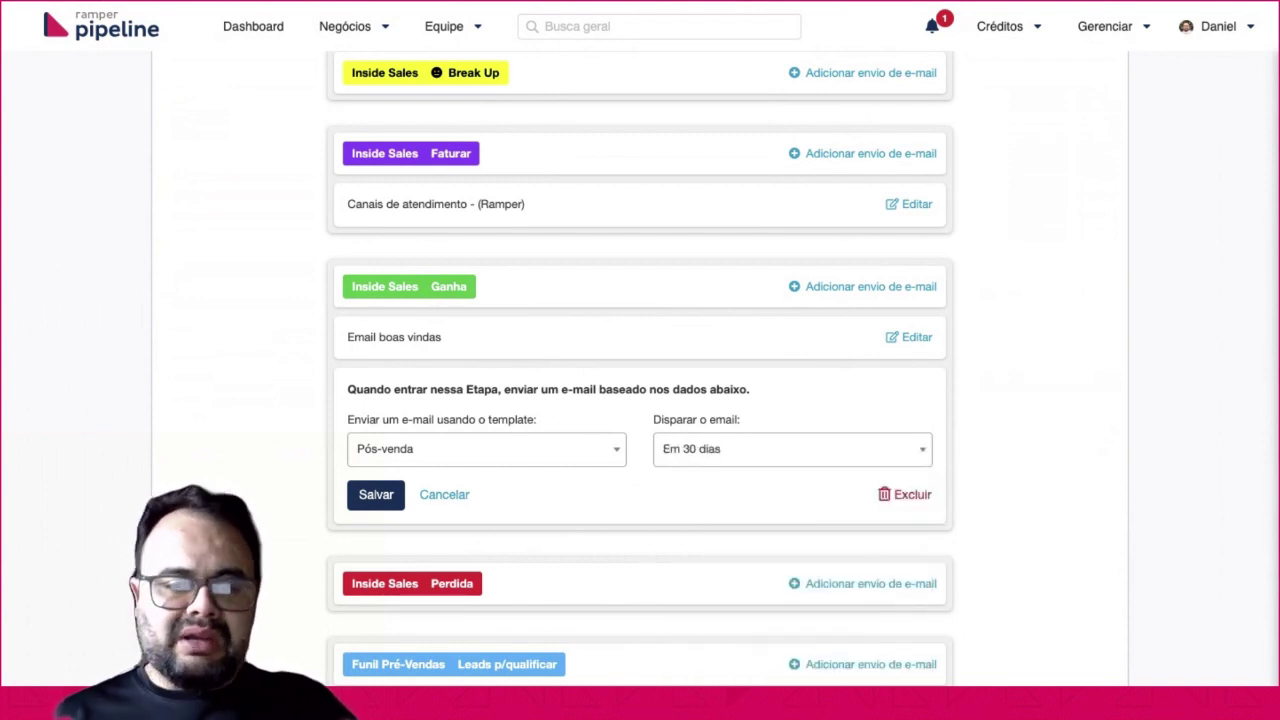
left_click(376, 494)
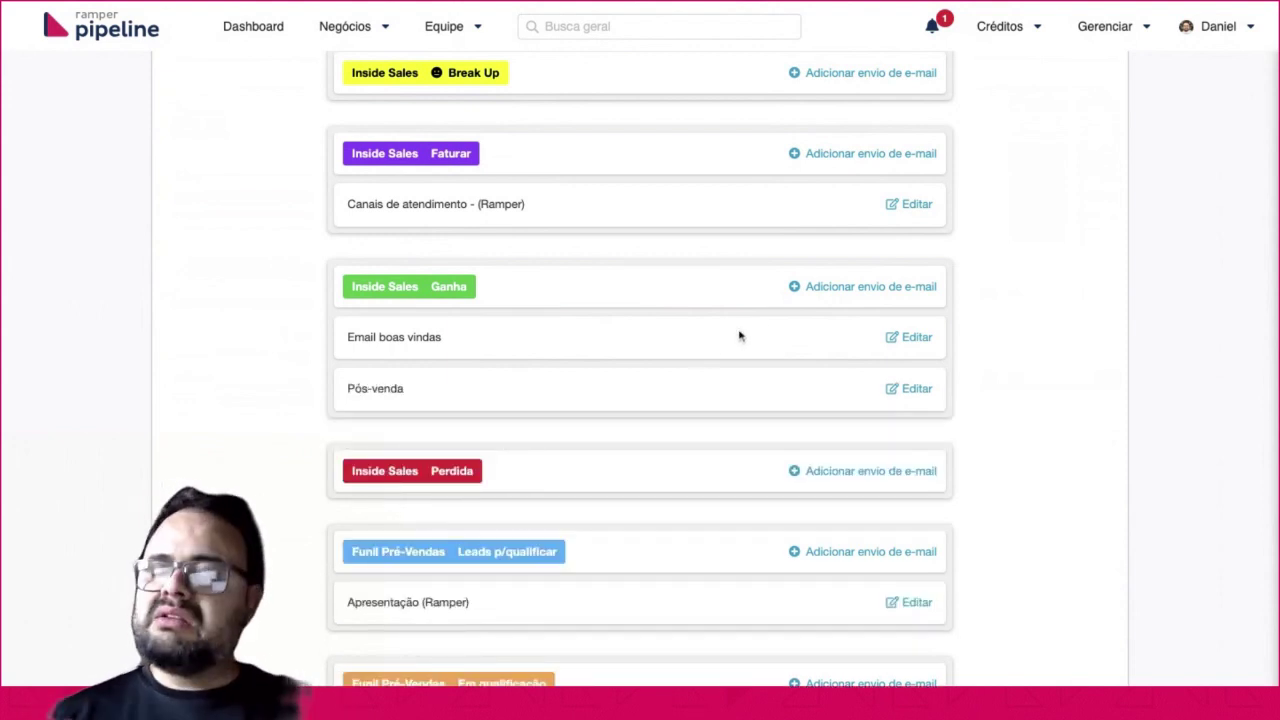
Add and save a third e-mail for the Inside Sales Ganha stage using the "Pós-Consulta" template, triggered "Em 60 dias".
left_click(858, 289)
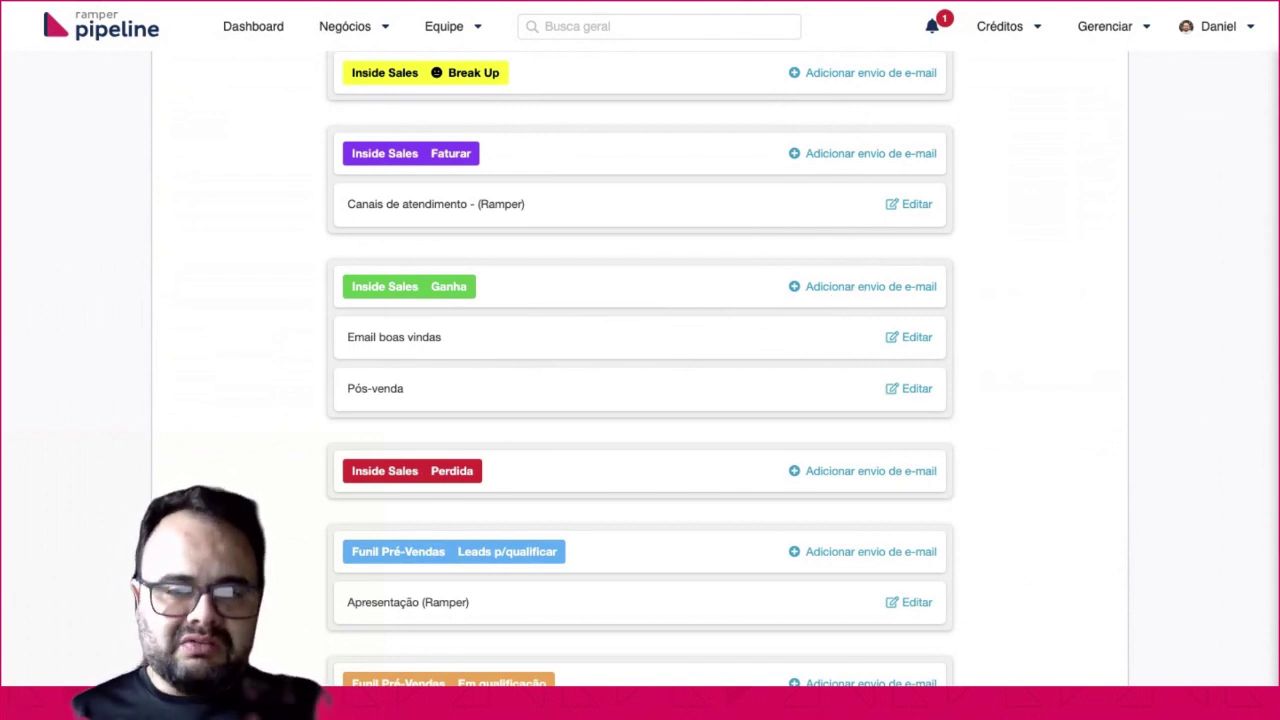
left_click(541, 497)
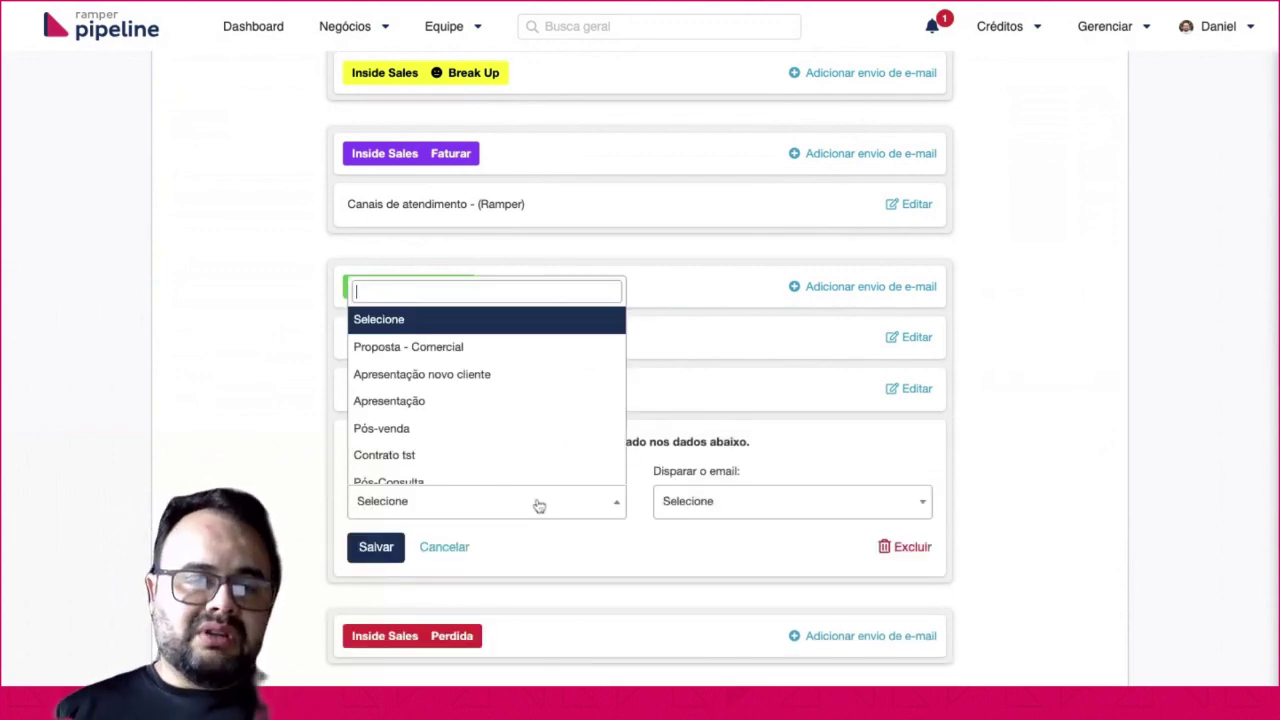
scroll(497, 417, "down", 2)
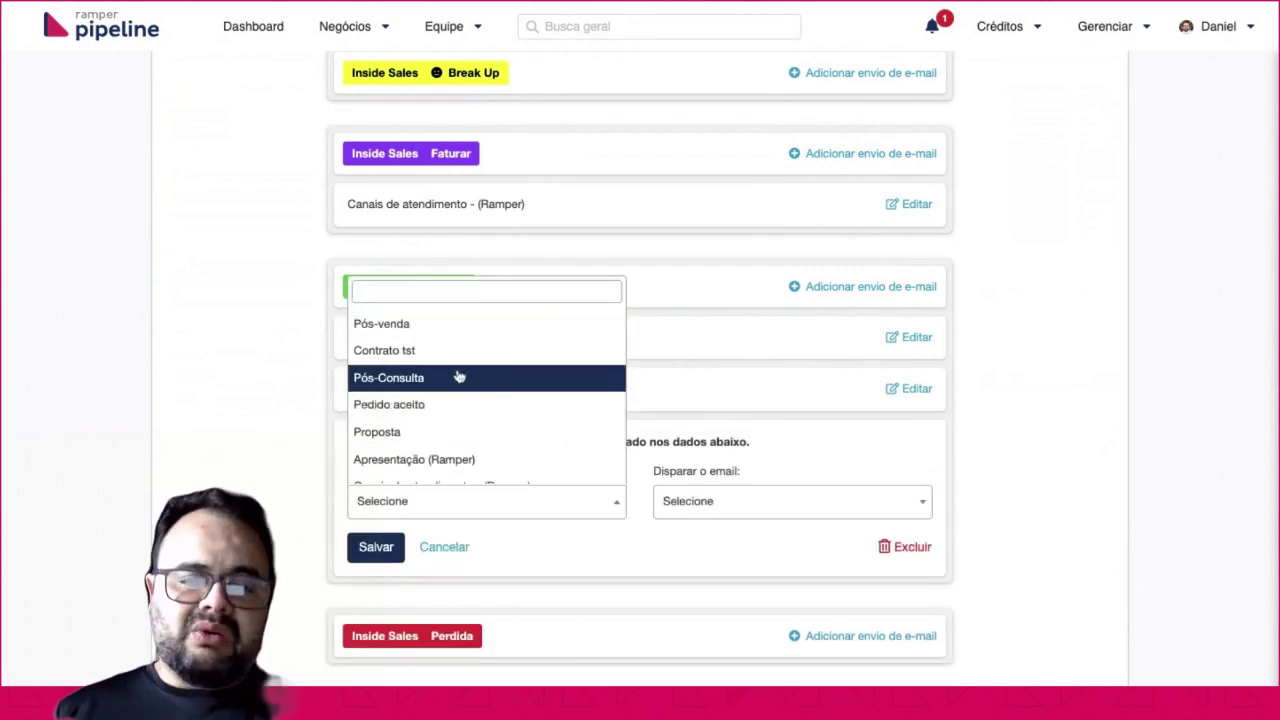
left_click(463, 379)
left_click(707, 508)
scroll(707, 440, "down", 10)
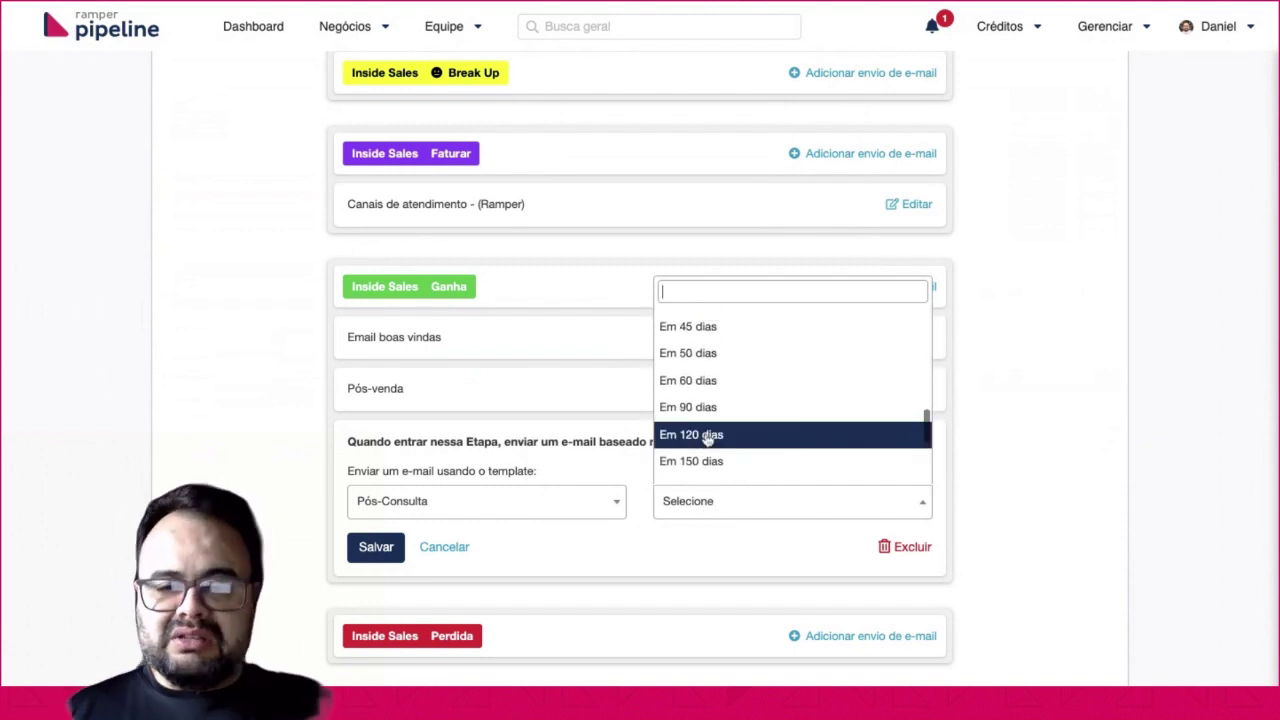
left_click(700, 381)
key("Return")
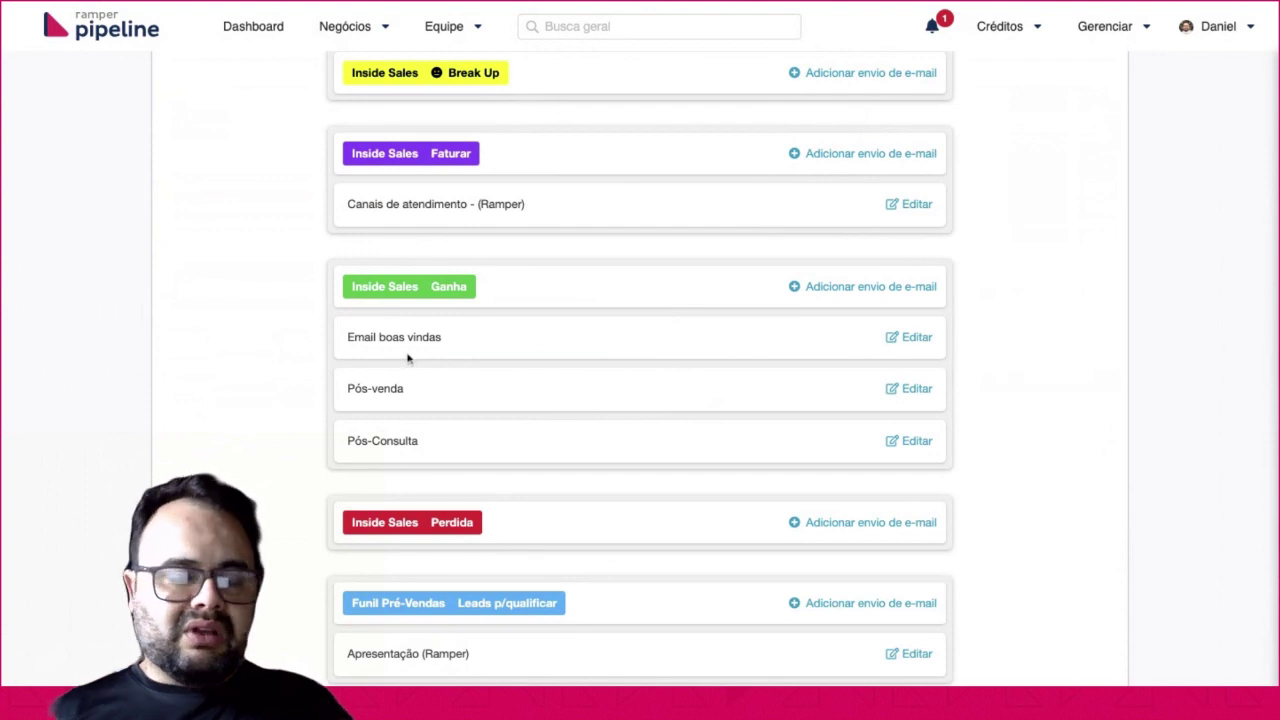
Look through the remaining stages of the e-mail automation, from Inside Sales Perdida through the Funil Pré-Vendas and CS funnels.
scroll(449, 414, "down", 3)
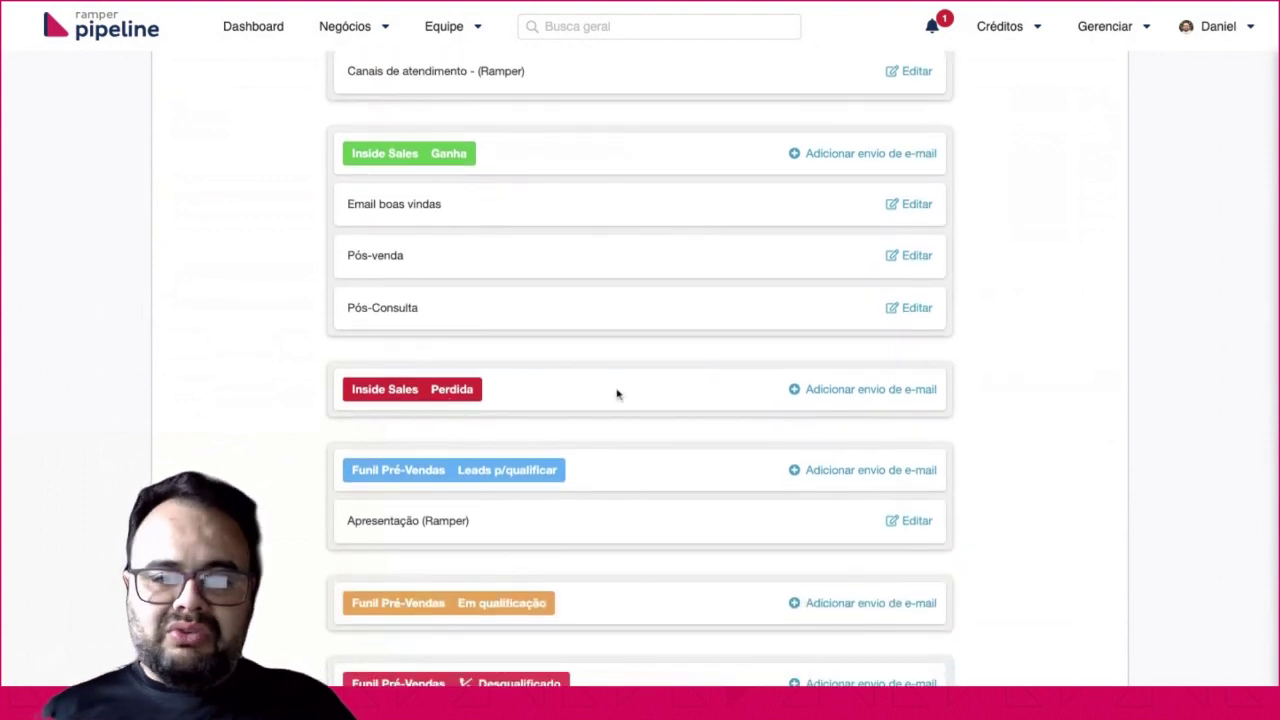
scroll(617, 393, "down", 2)
scroll(655, 435, "down", 2)
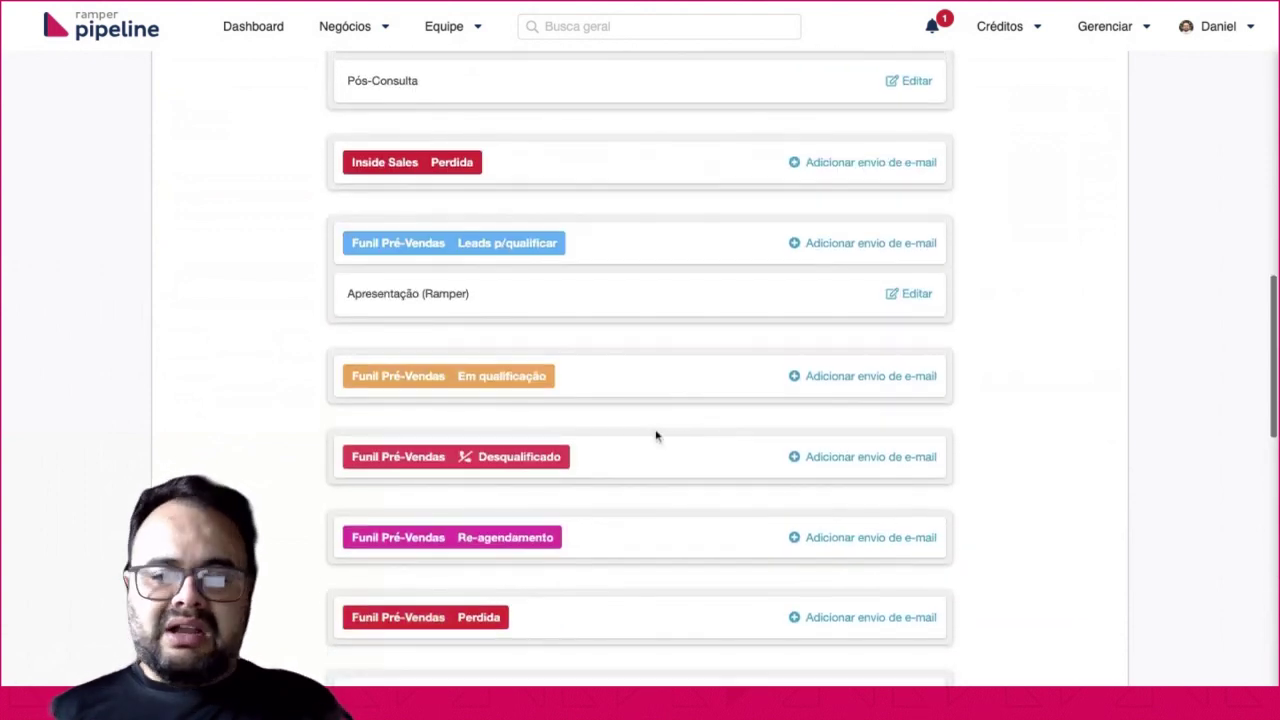
scroll(655, 435, "down", 1)
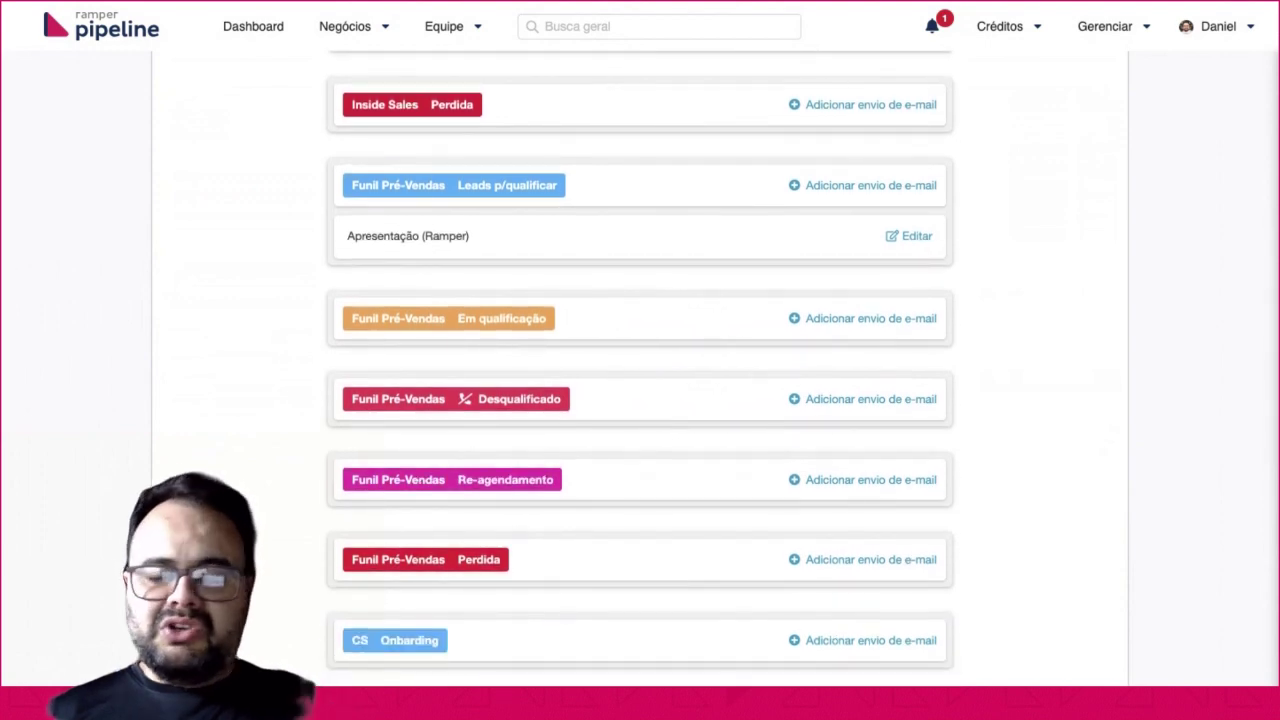
scroll(655, 435, "down", 2)
scroll(640, 368, "down", 10)
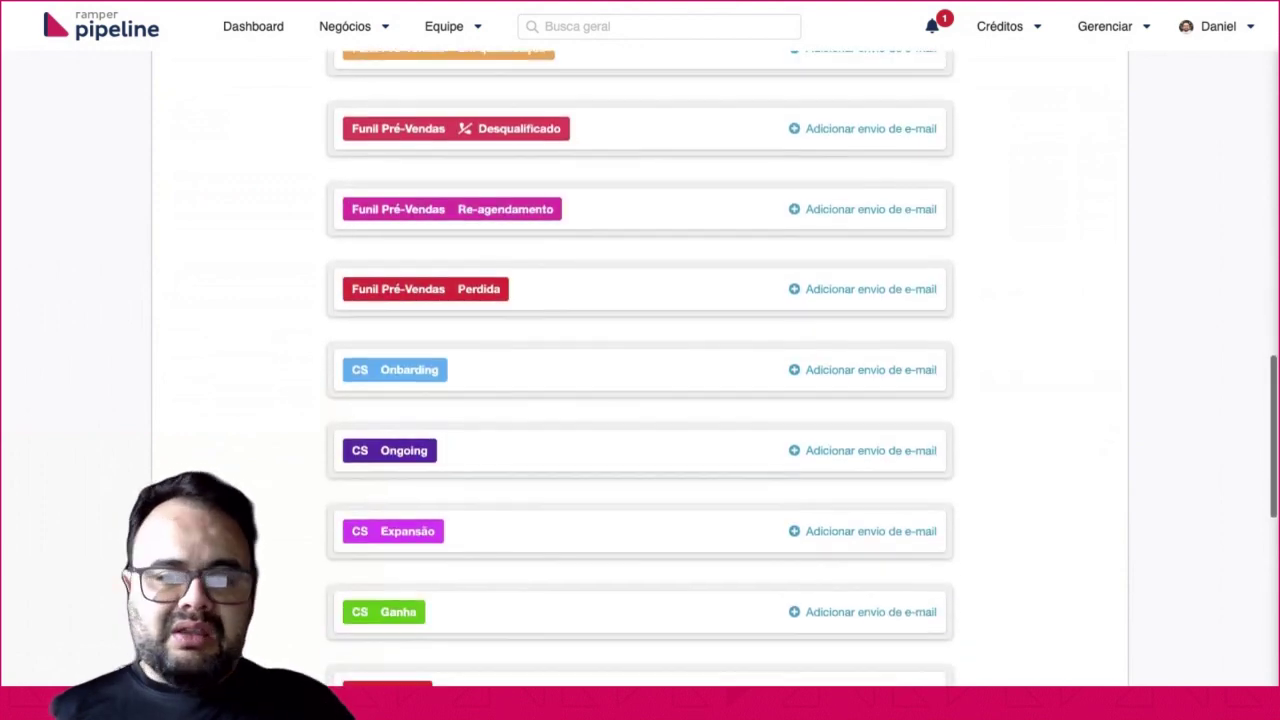
scroll(480, 431, "down", 5)
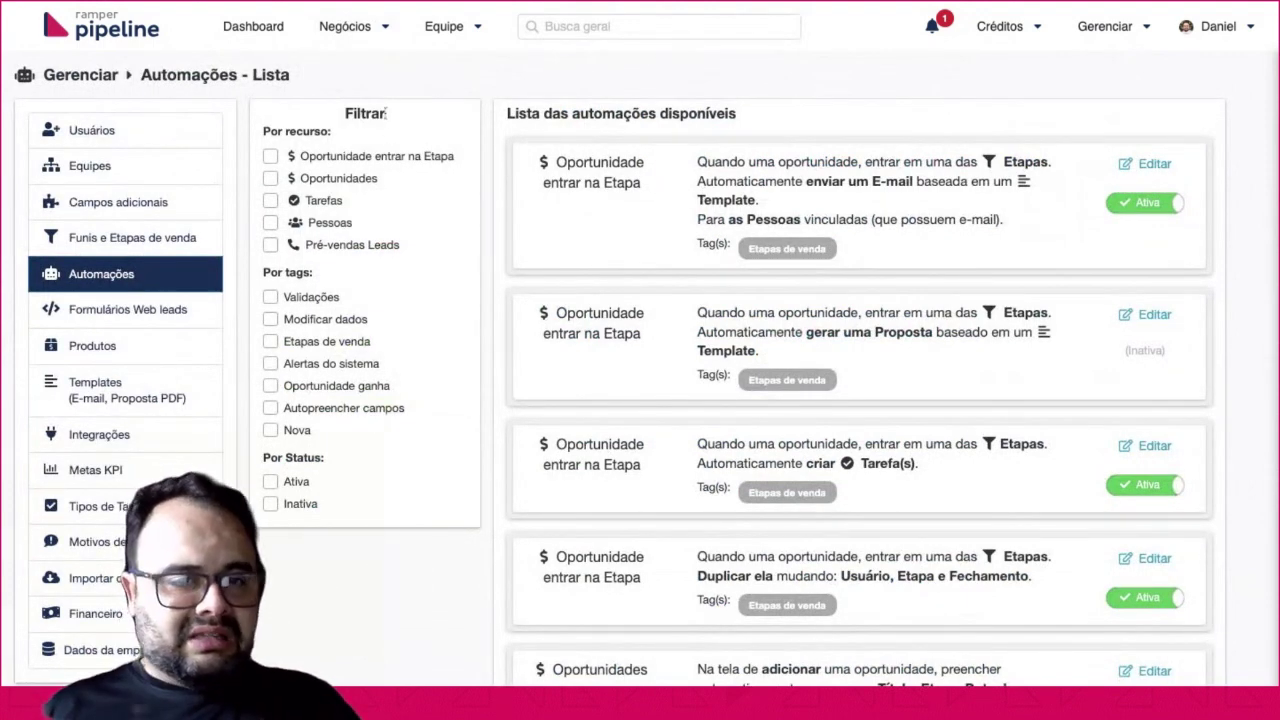
Filter the list of available automations by the resource "Oportunidade entrar na Etapa" and read the proposal and task automations.
left_click_drag(388, 114, 345, 114)
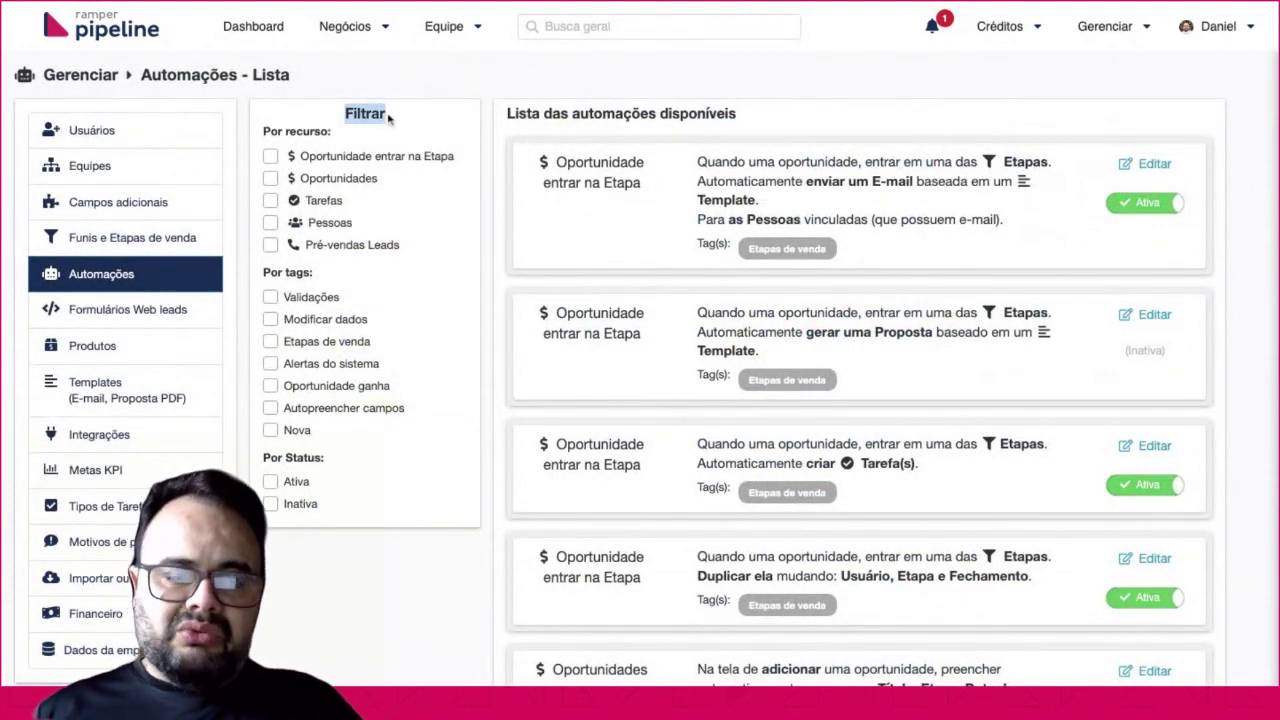
left_click(271, 157)
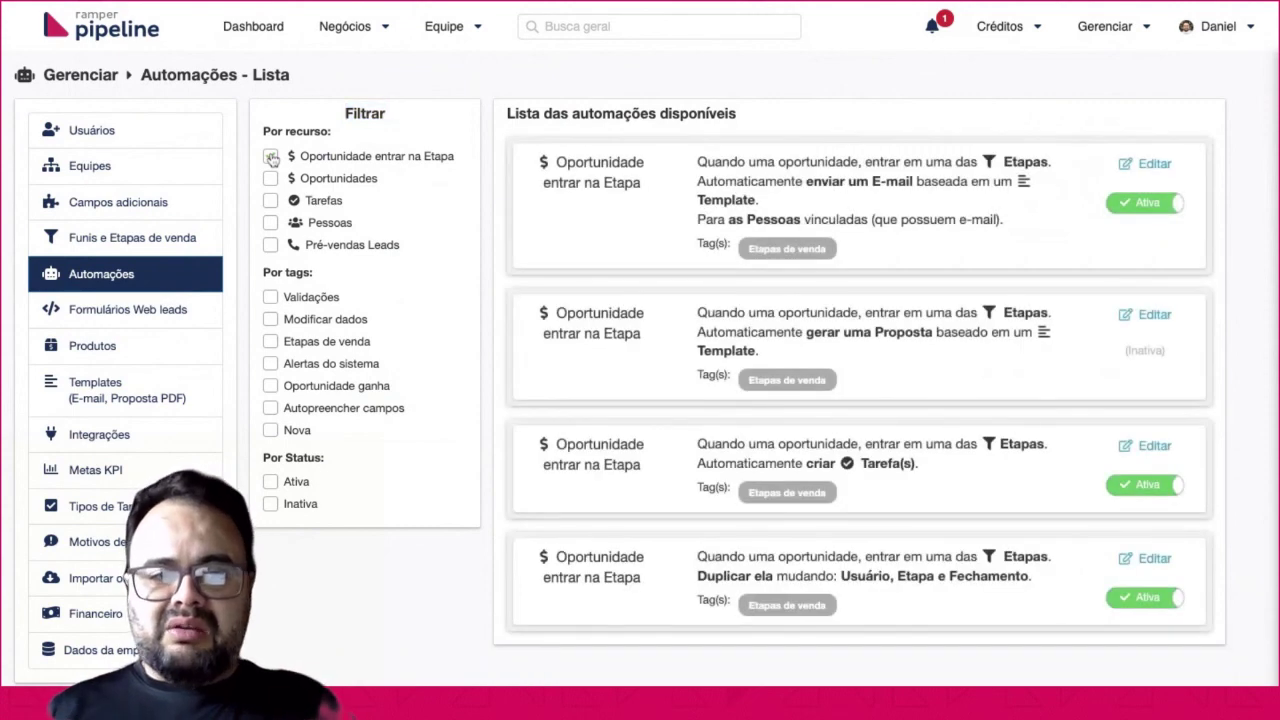
left_click(271, 157)
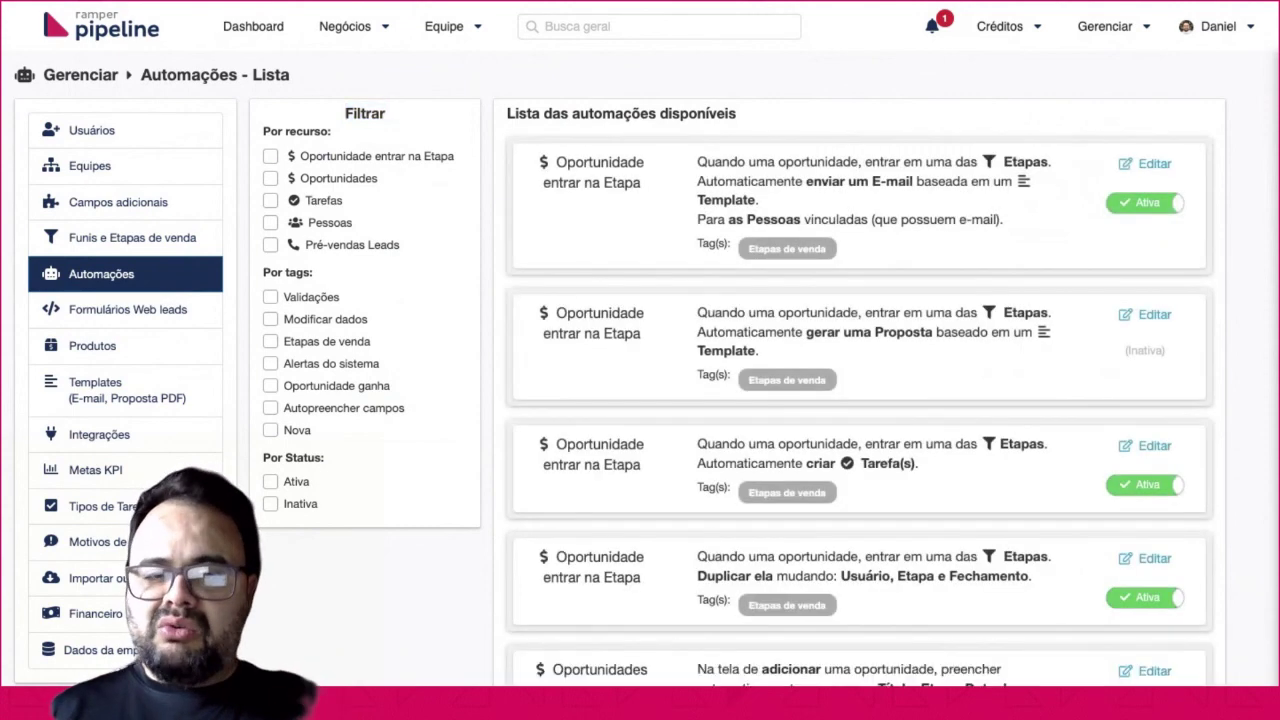
left_click(271, 157)
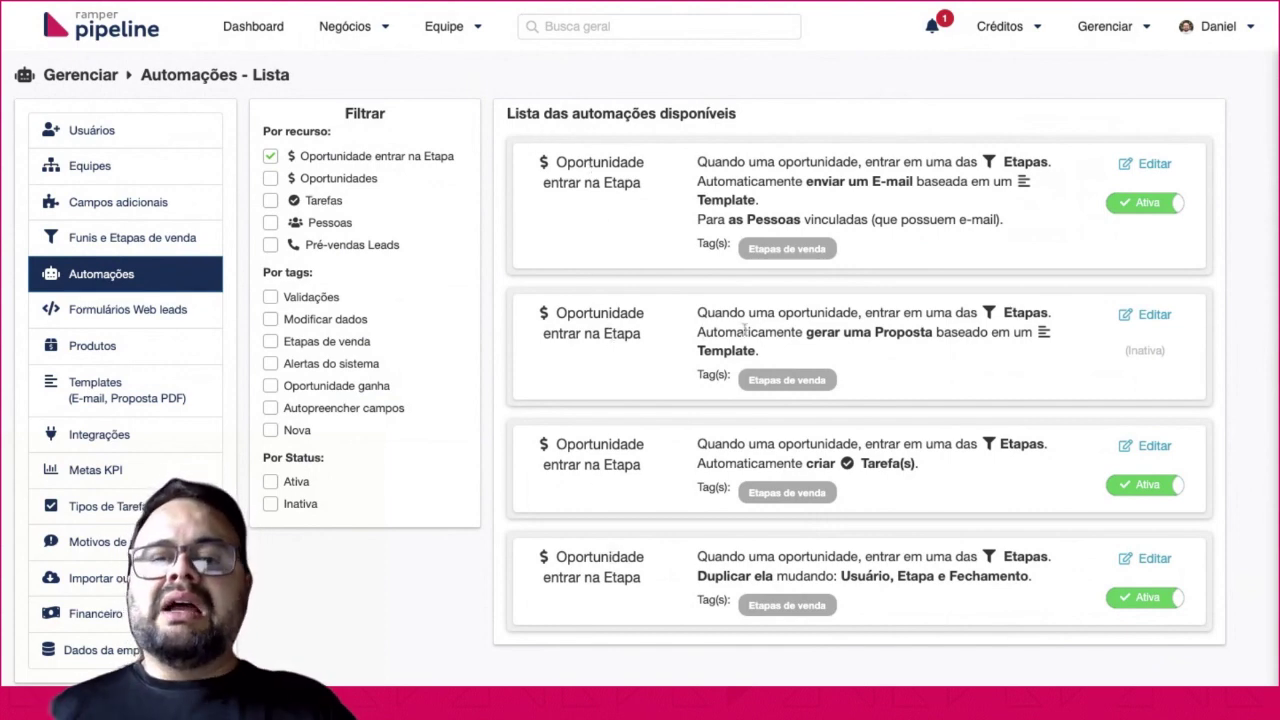
left_click_drag(806, 332, 914, 333)
left_click_drag(889, 443, 918, 463)
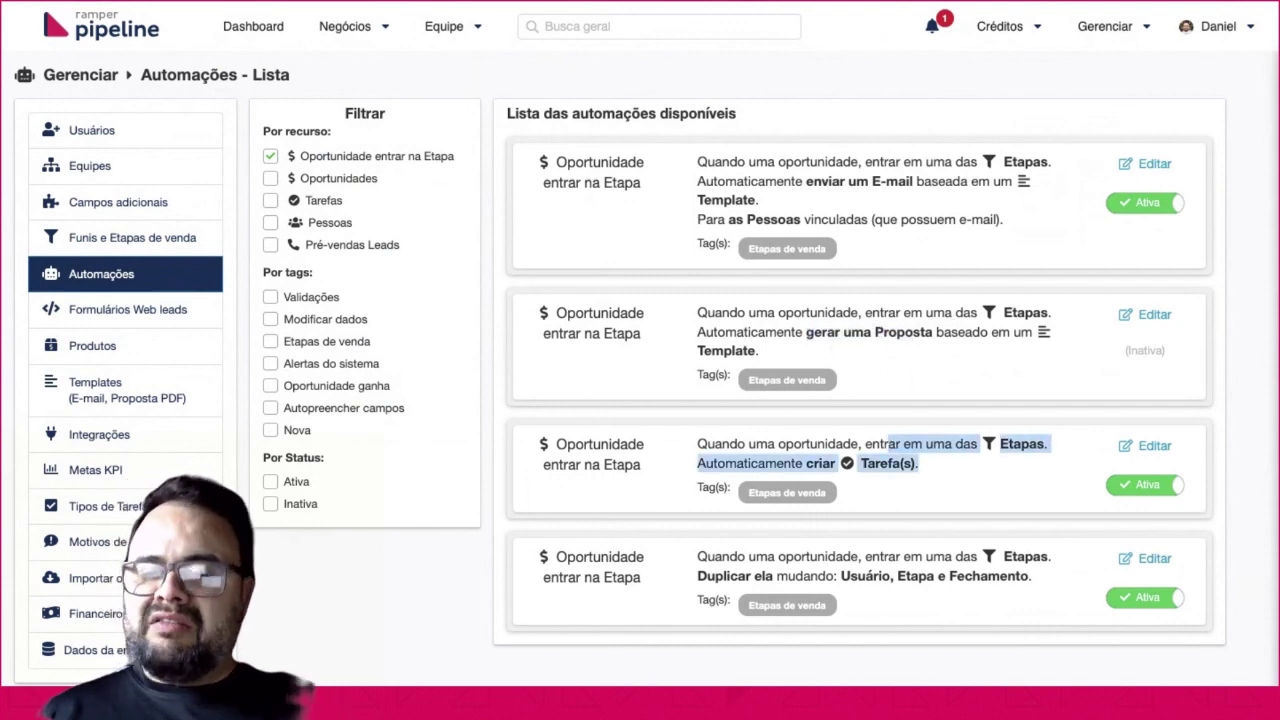
Open the automation that creates tasks when an opportunity enters a stage and add a "Ligação" task to the Inside Sales Indicados stage.
scroll(860, 370, "down", 1)
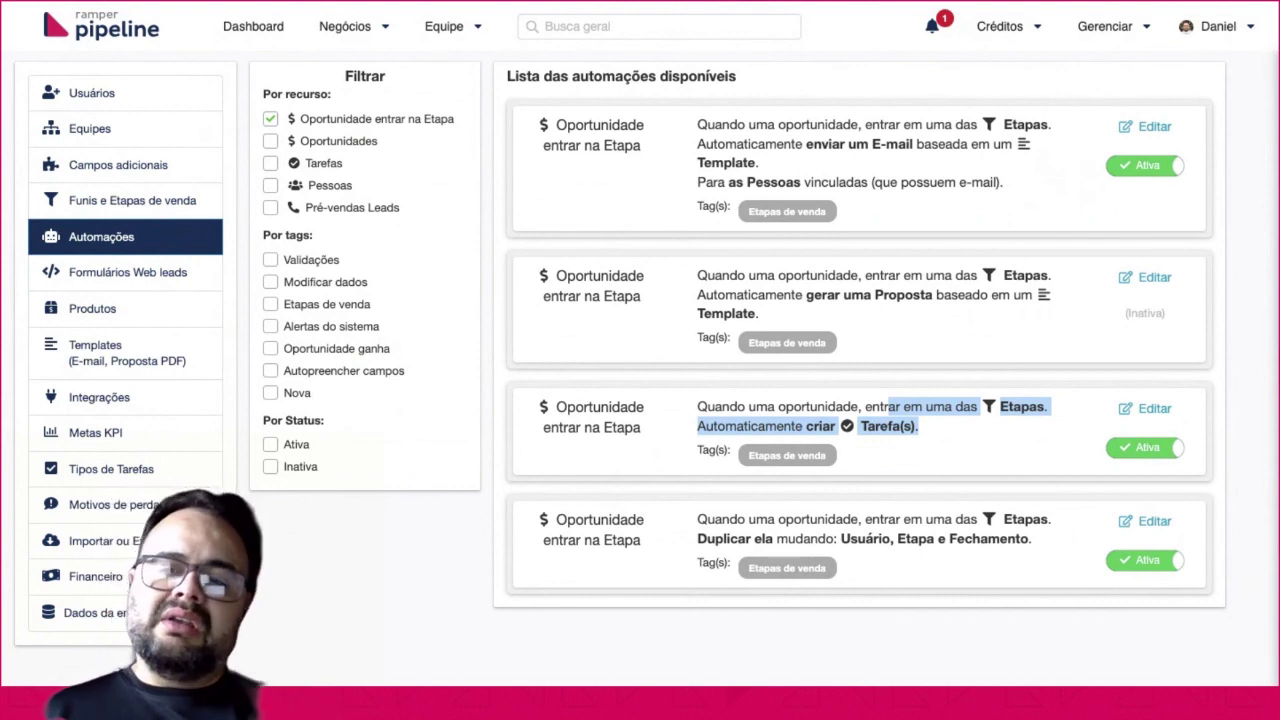
left_click(1147, 410)
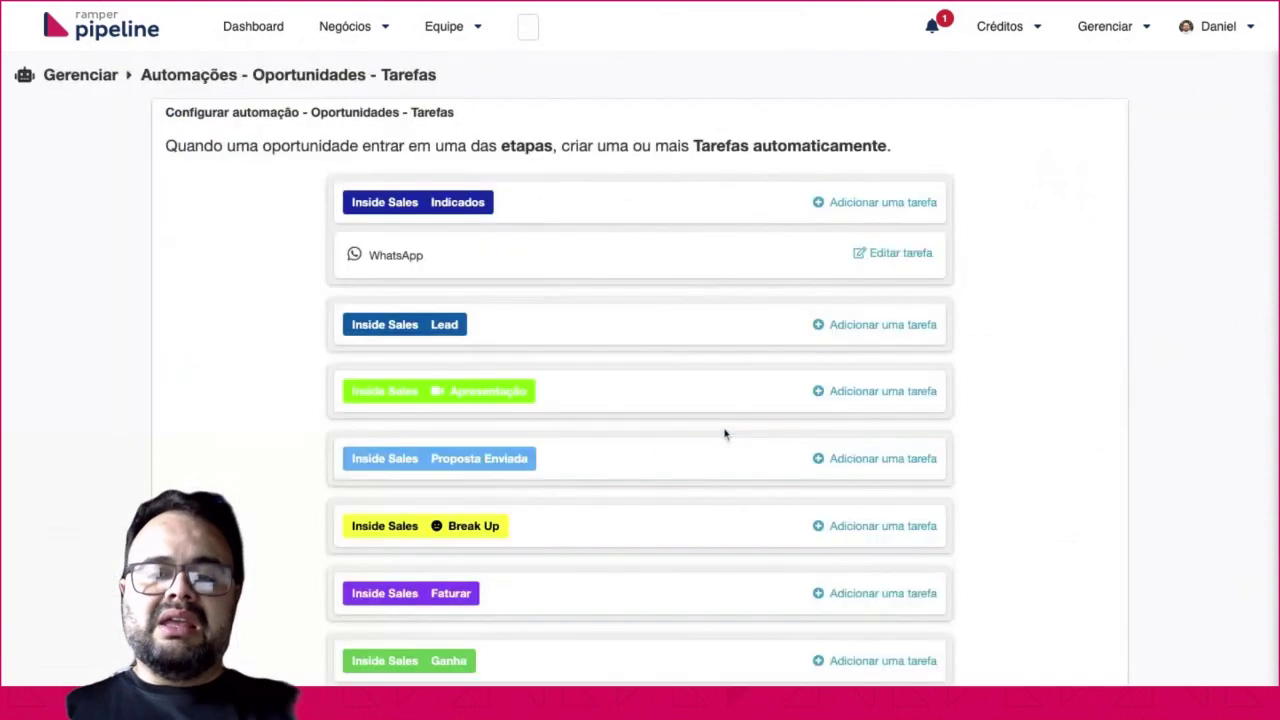
left_click(840, 204)
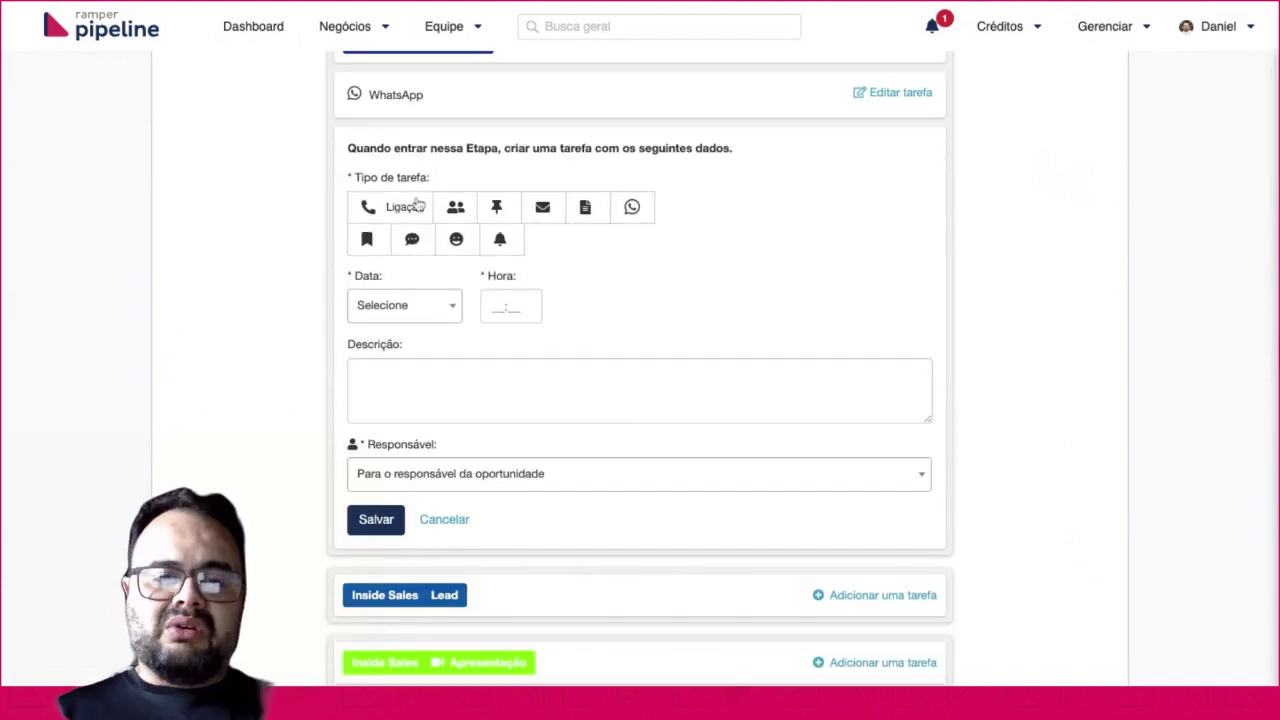
left_click(381, 209)
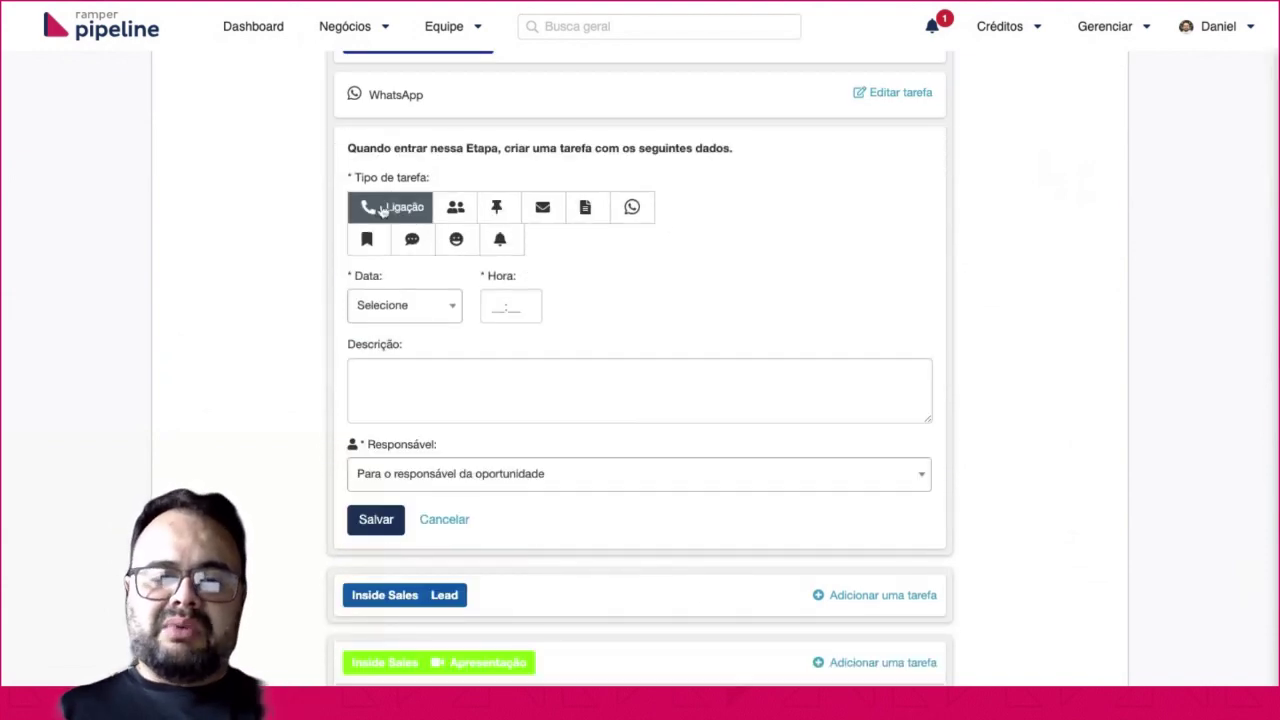
Set the new call task's date to "Em 2 dias", its time to 09:00 and its description to "Followup".
left_click(414, 310)
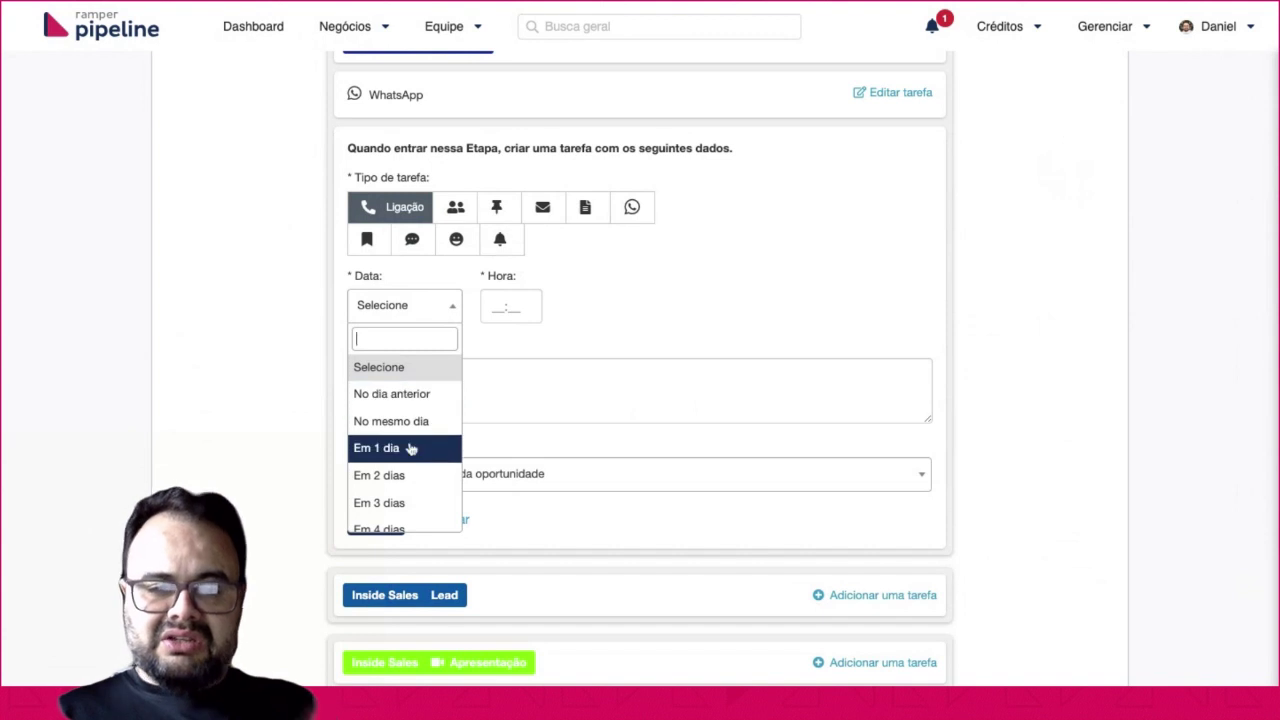
left_click(412, 476)
left_click(494, 308)
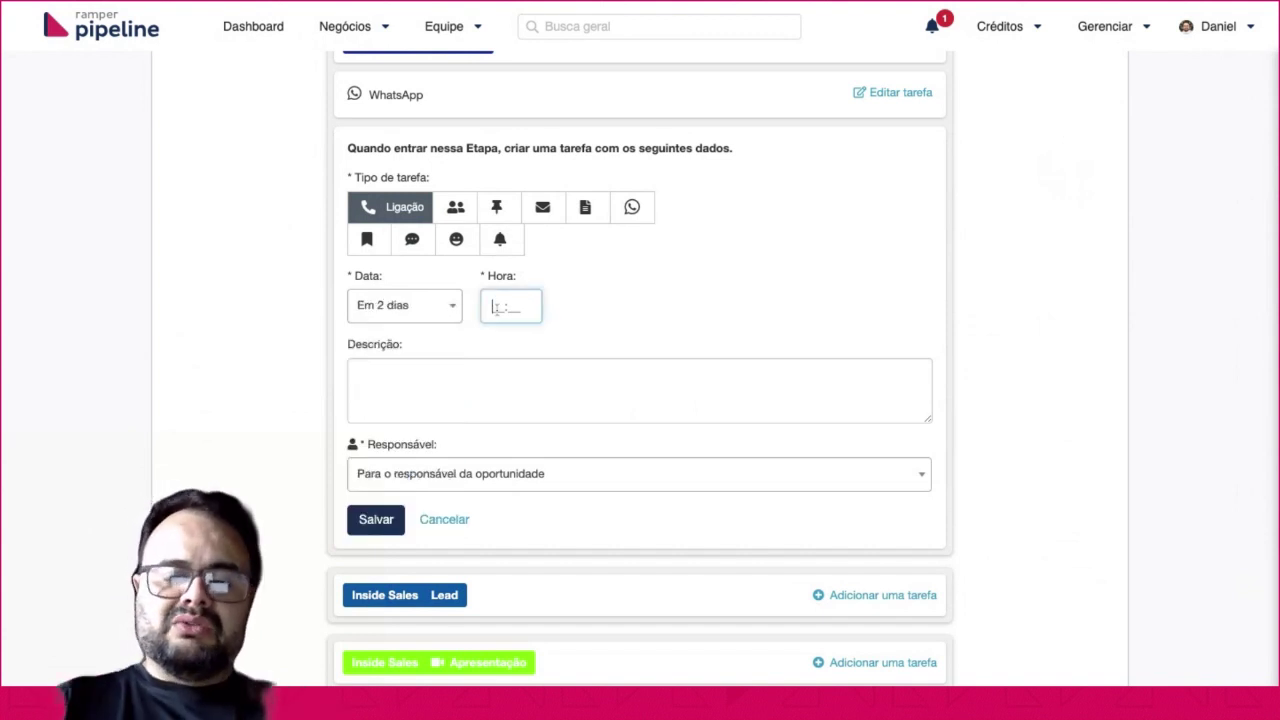
type("0900")
left_click(481, 399)
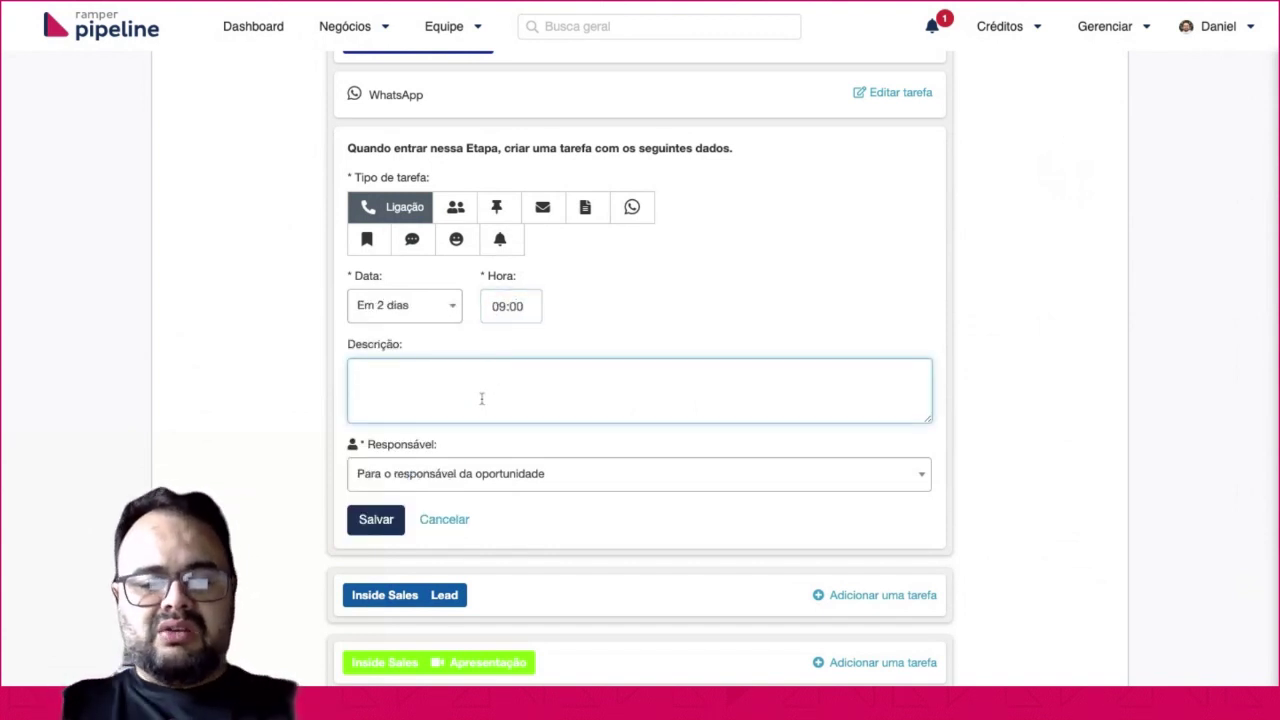
type("Followup")
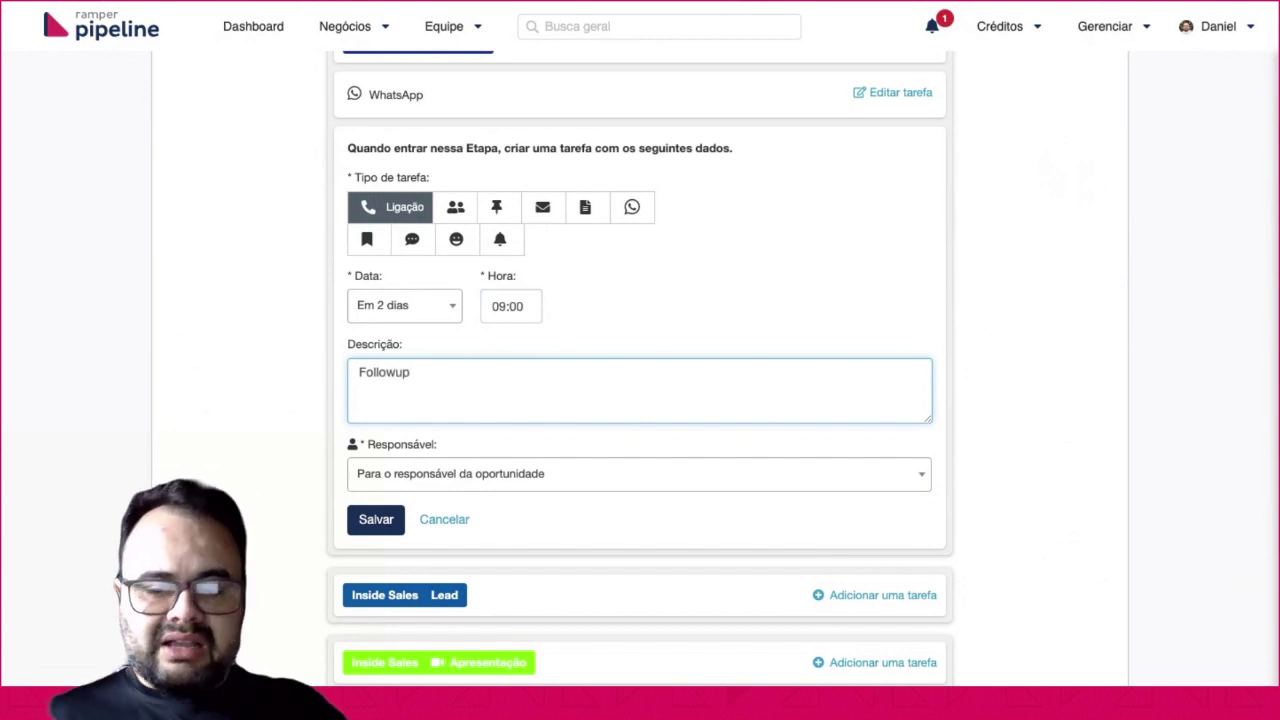
Assign the call task to a specific team member instead of the opportunity's owner and save it.
left_click(388, 476)
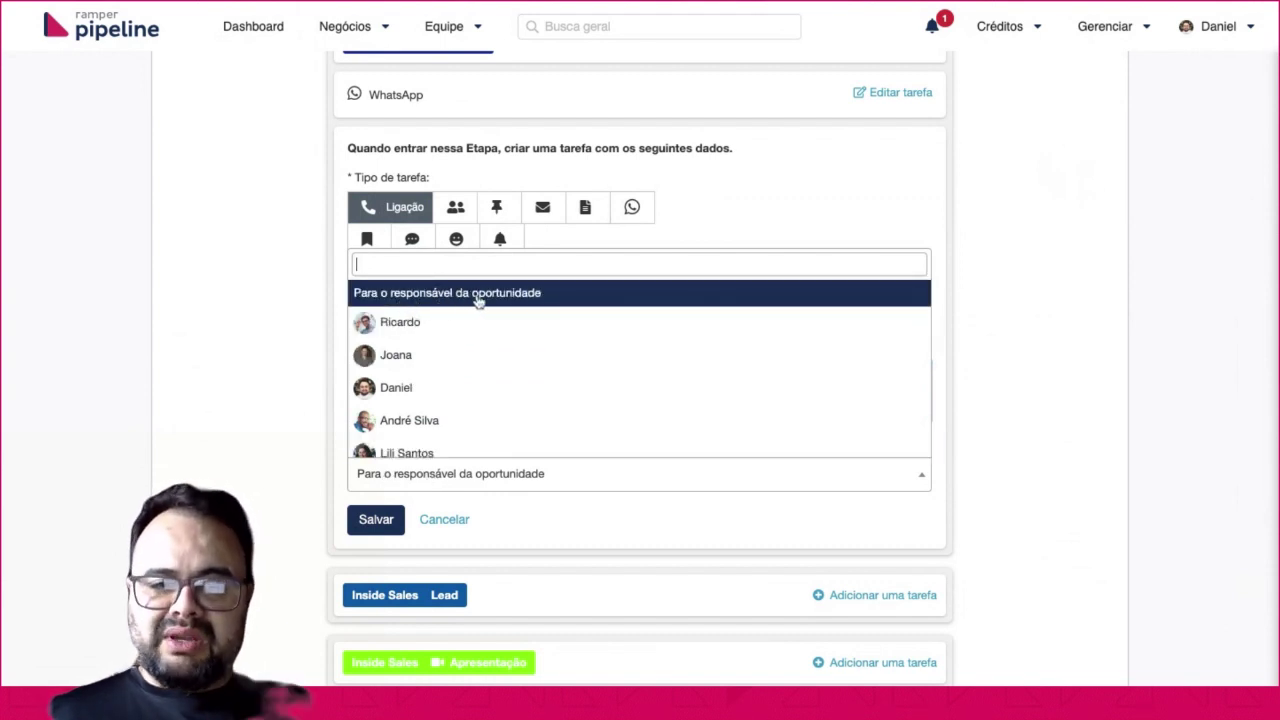
left_click(293, 277)
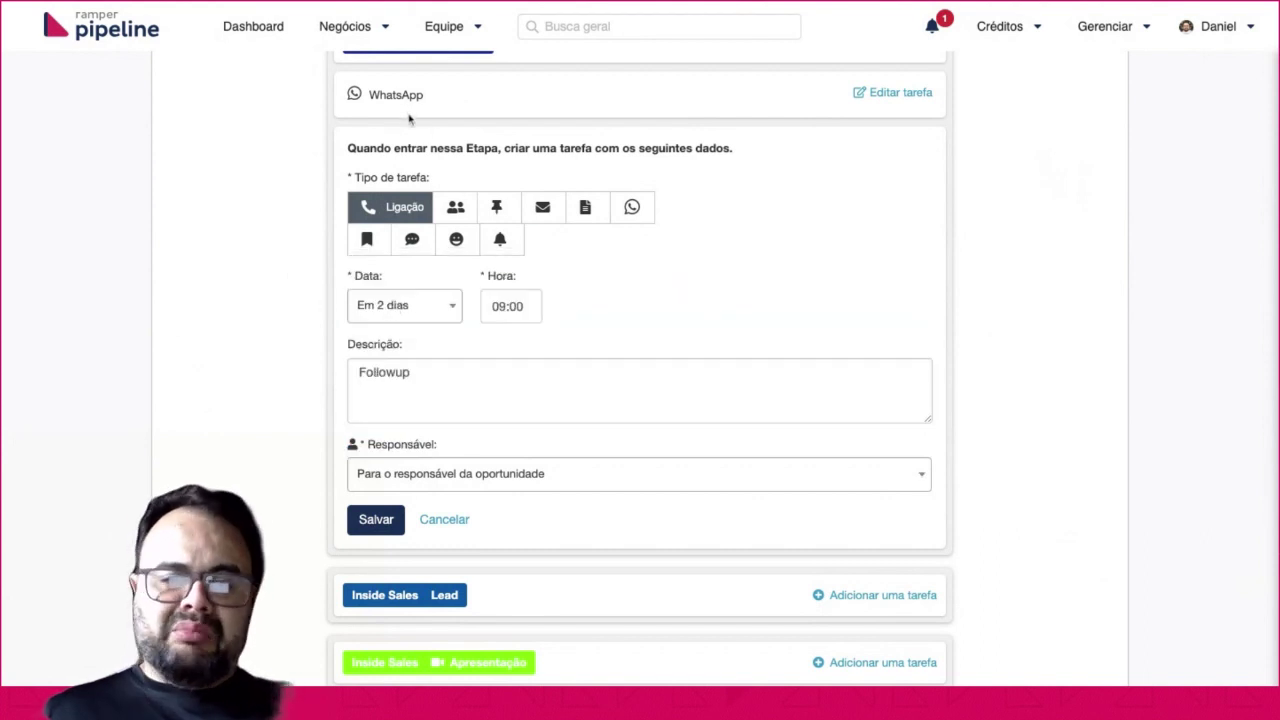
left_click(443, 478)
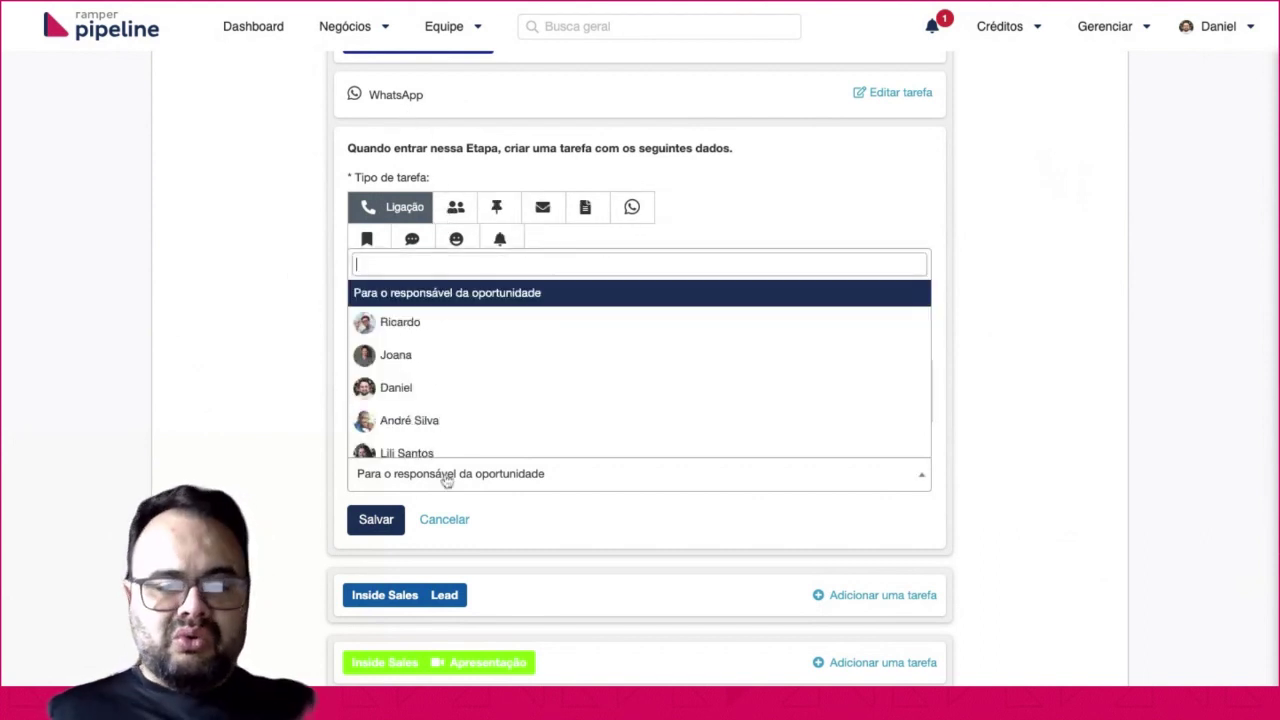
scroll(435, 420, "down", 2)
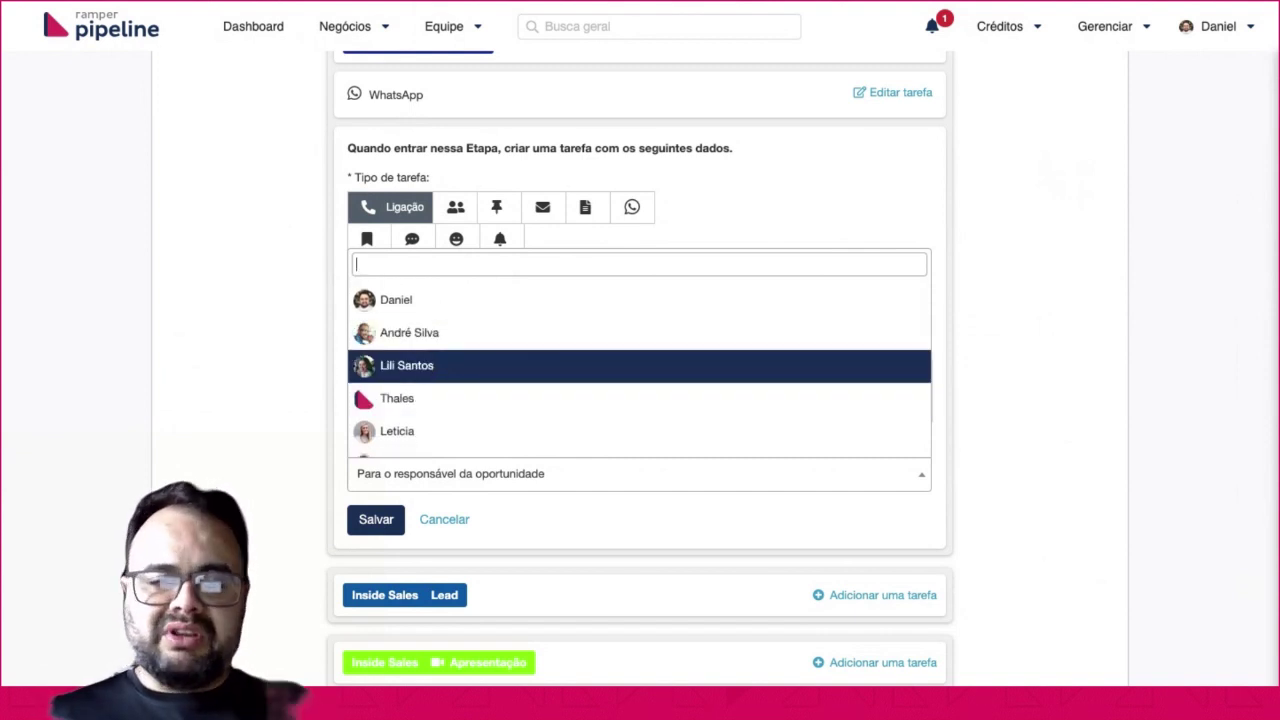
key("Return")
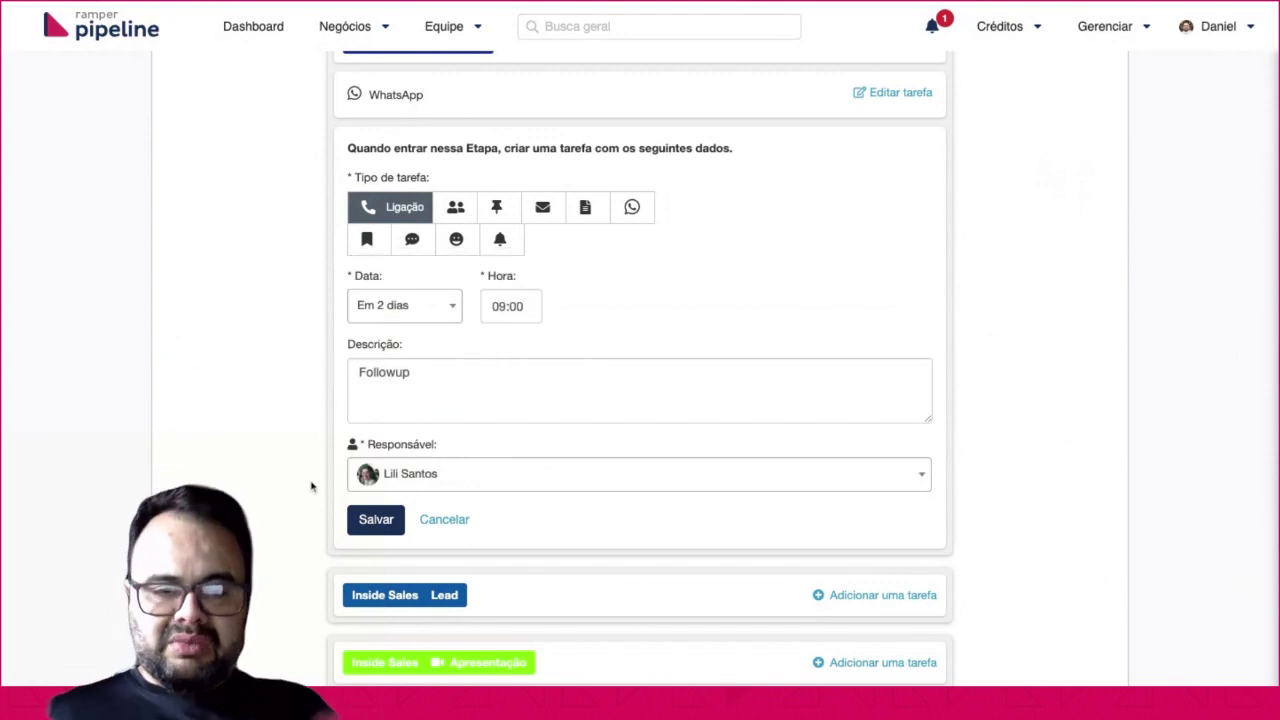
left_click(370, 520)
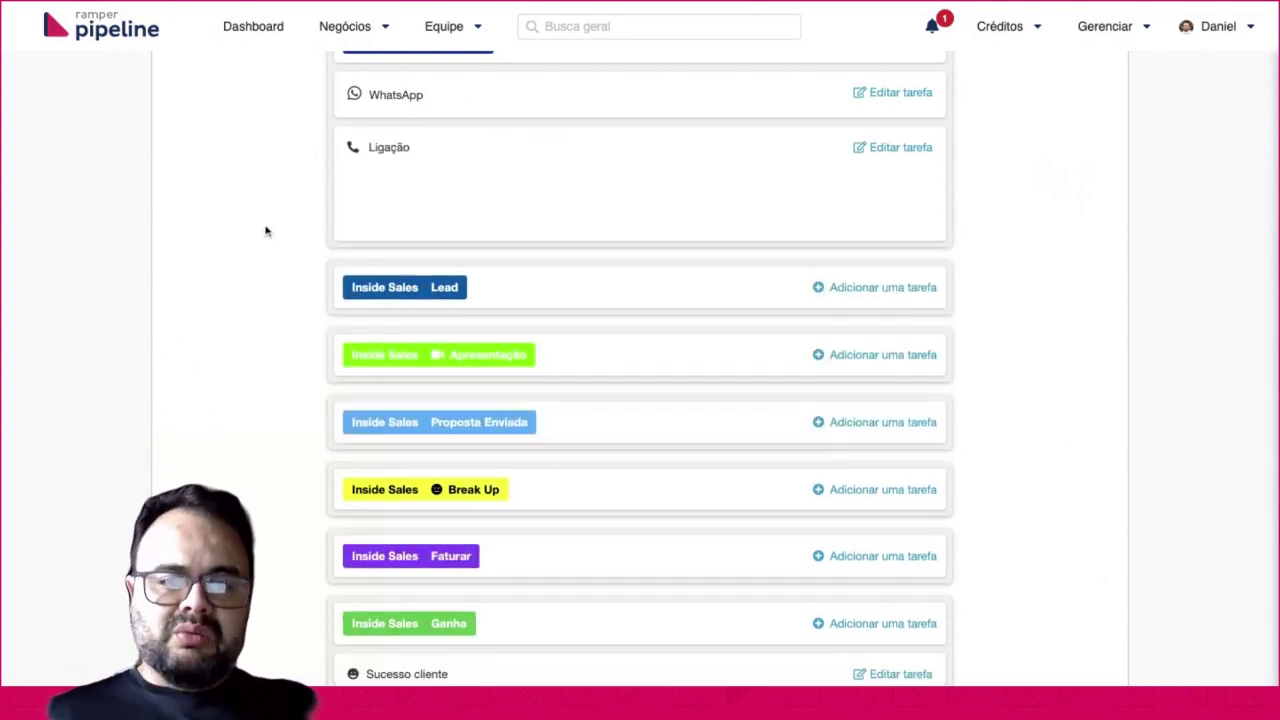
Return to the automations list, add Tarefas, Pessoas and Oportunidades to the resource filter, and look through the listed automations.
scroll(267, 233, "up", 1)
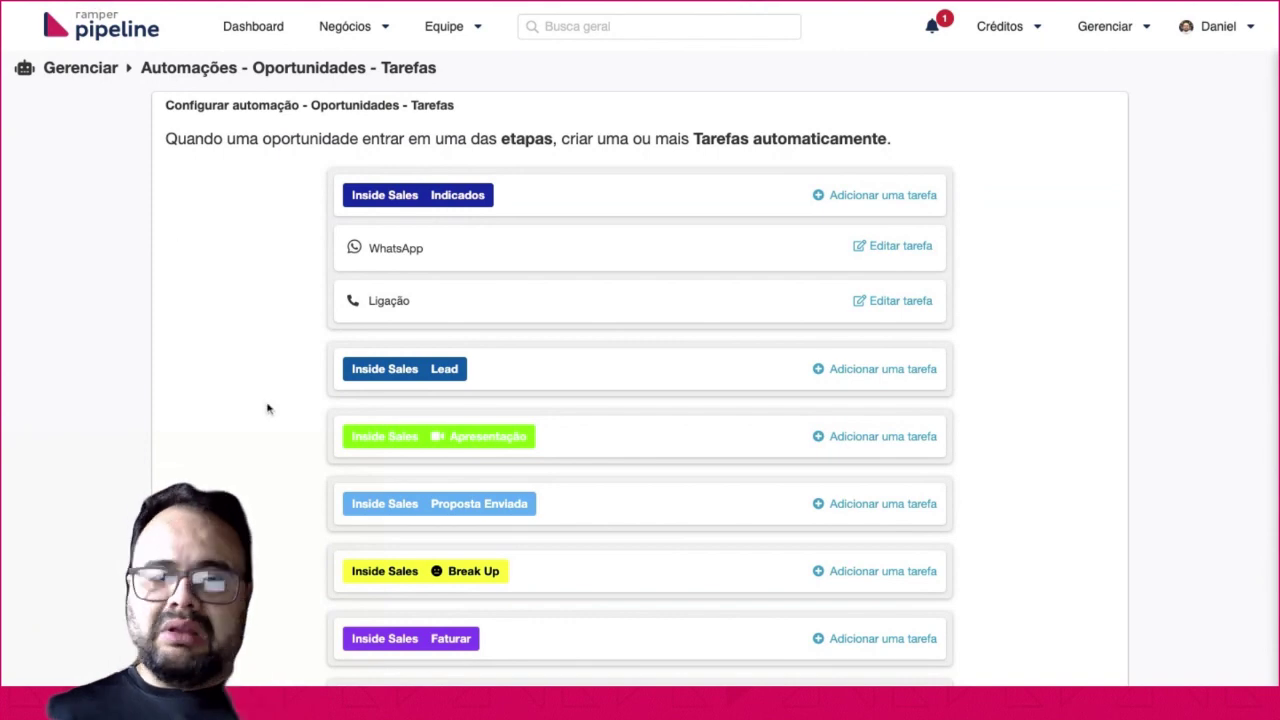
key("alt+Left")
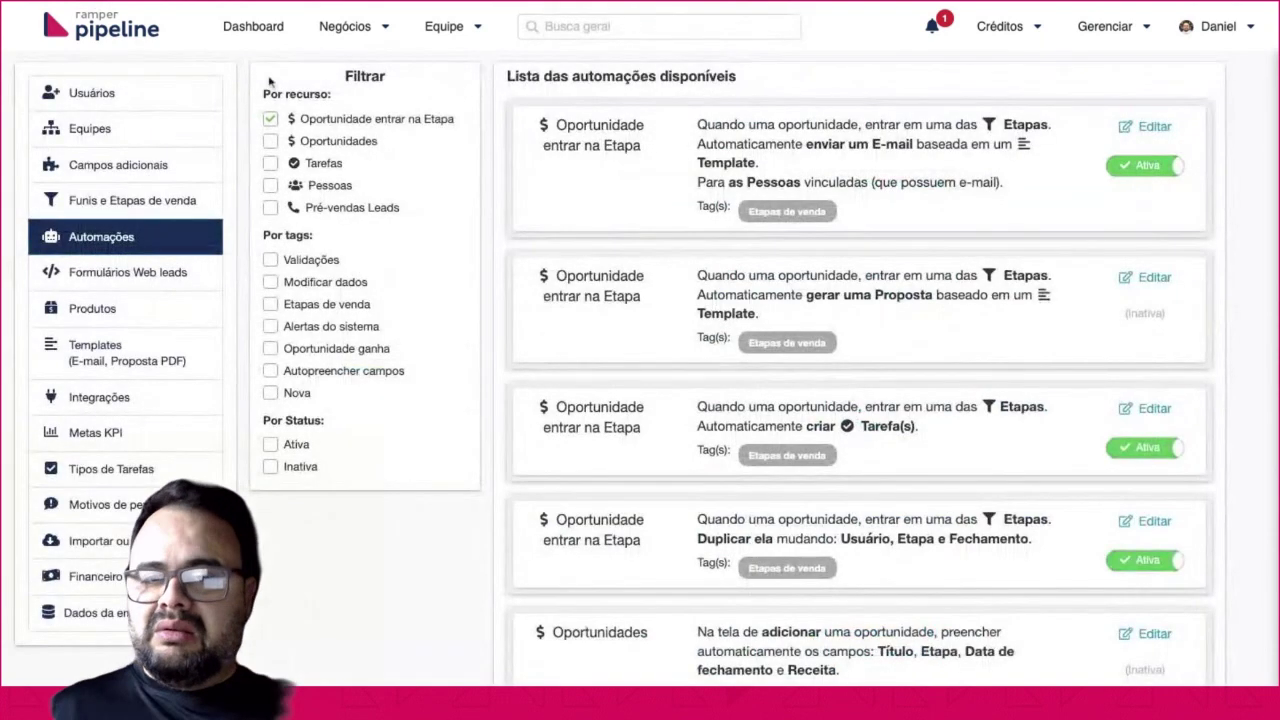
left_click(270, 163)
left_click(271, 186)
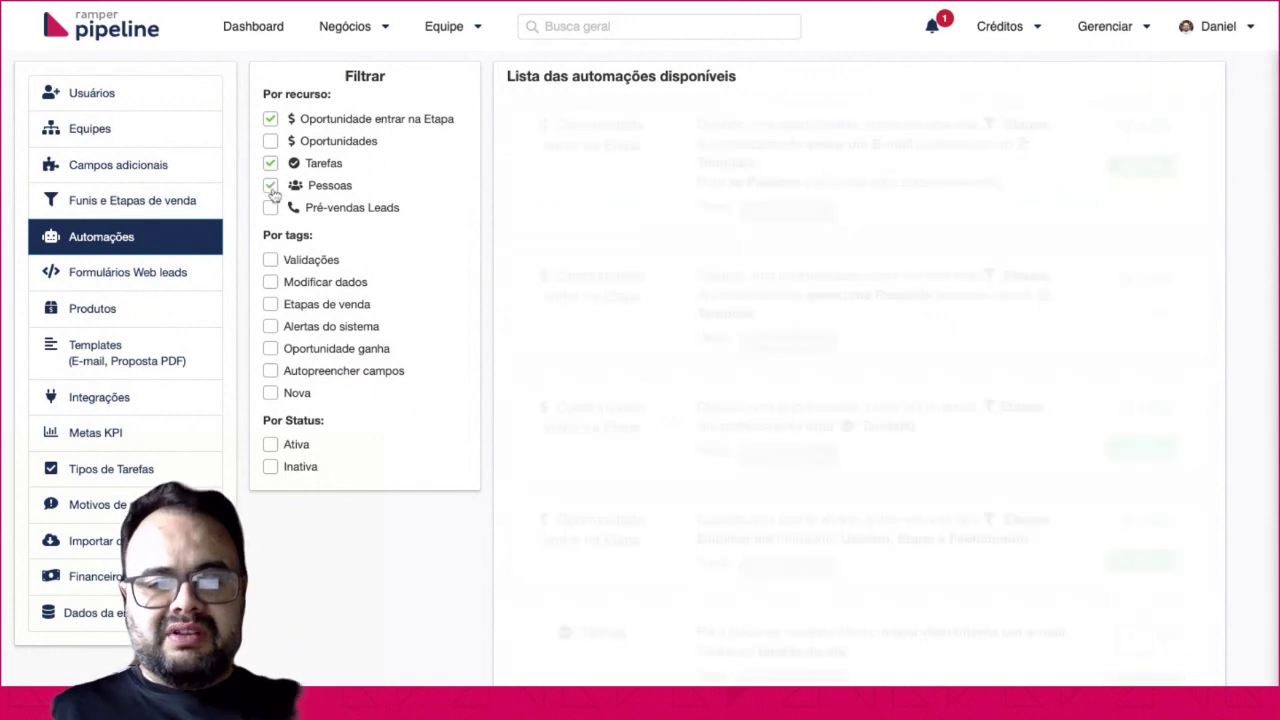
left_click(270, 141)
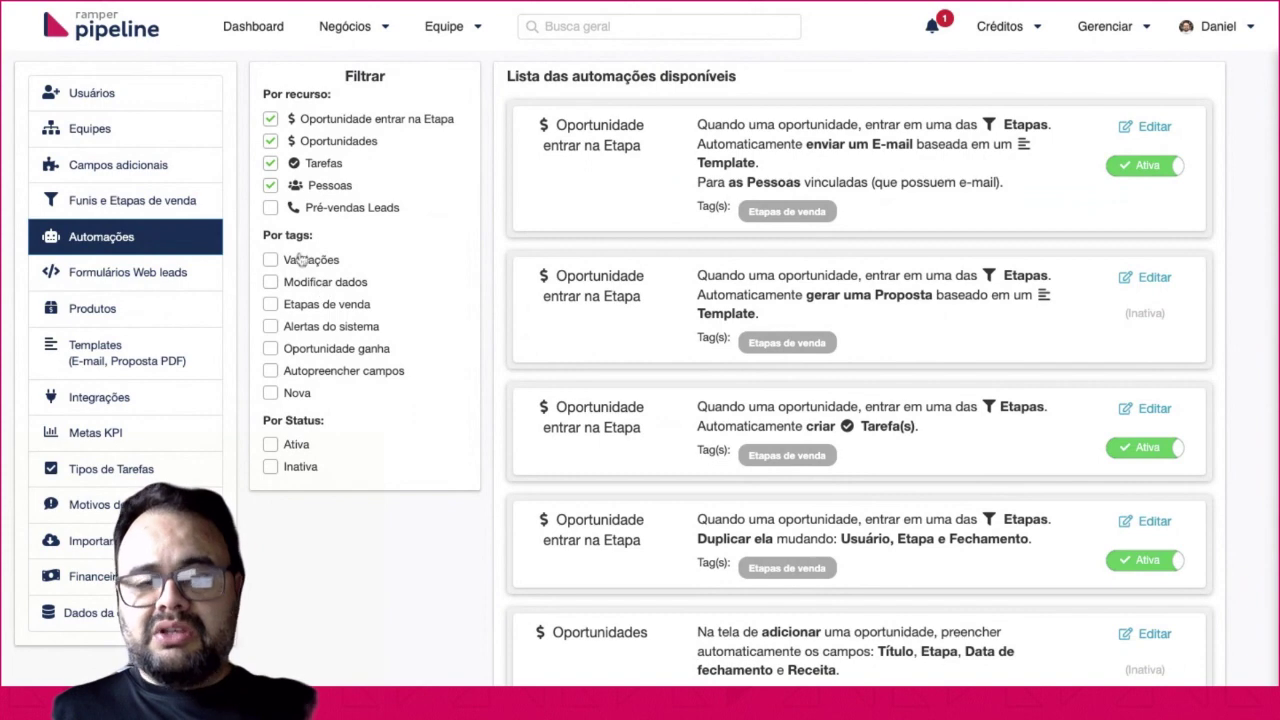
left_click_drag(574, 76, 736, 77)
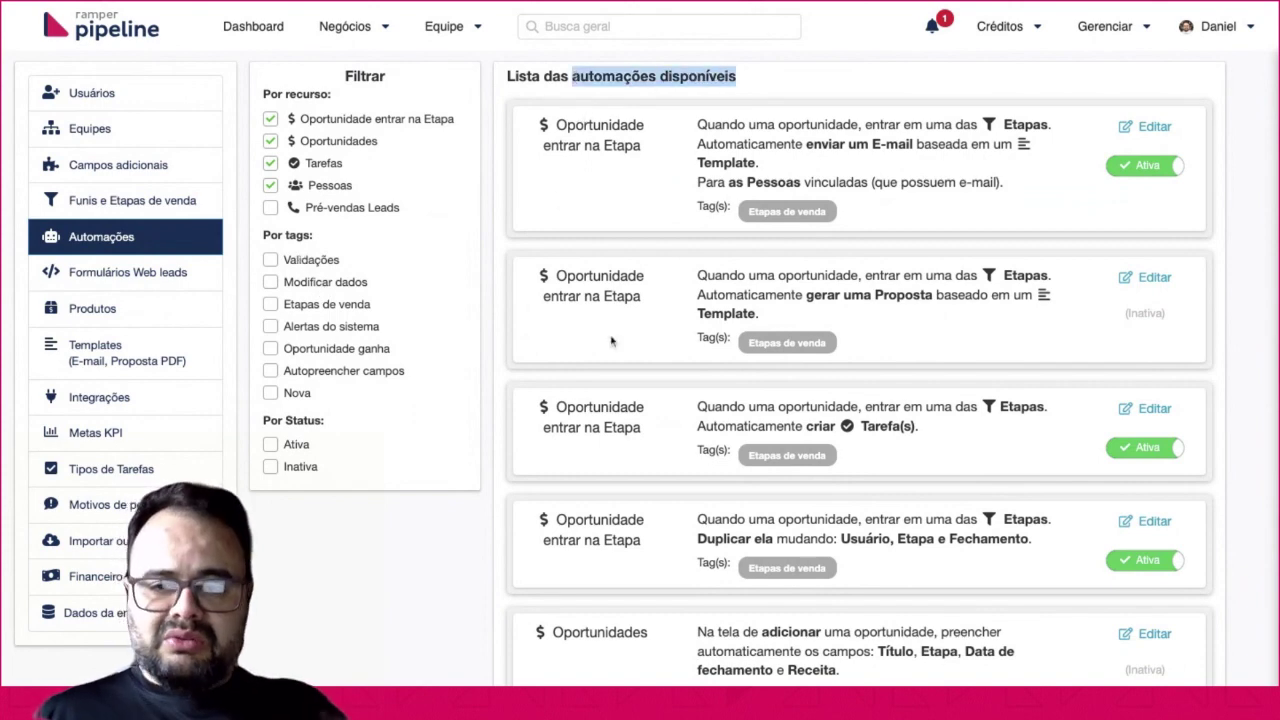
scroll(623, 487, "down", 3)
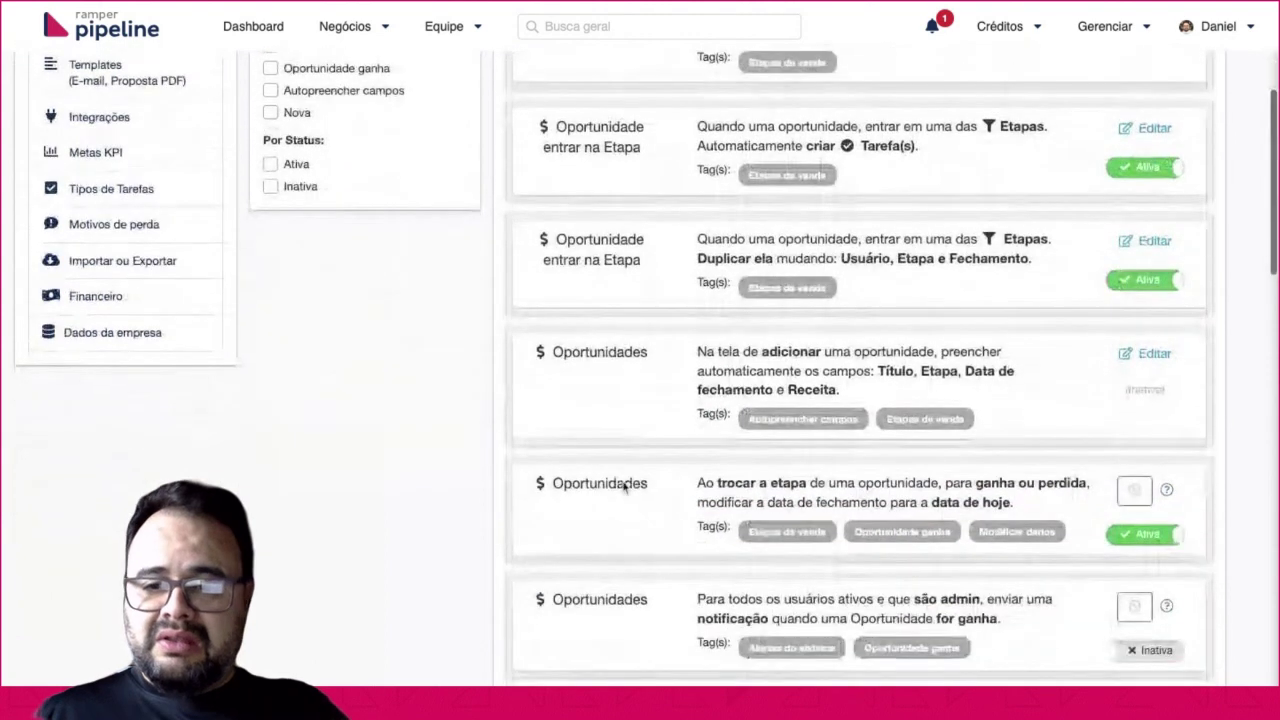
Review the remaining opportunity and task automations in the filtered list, then return to the start of the list.
scroll(623, 487, "down", 1)
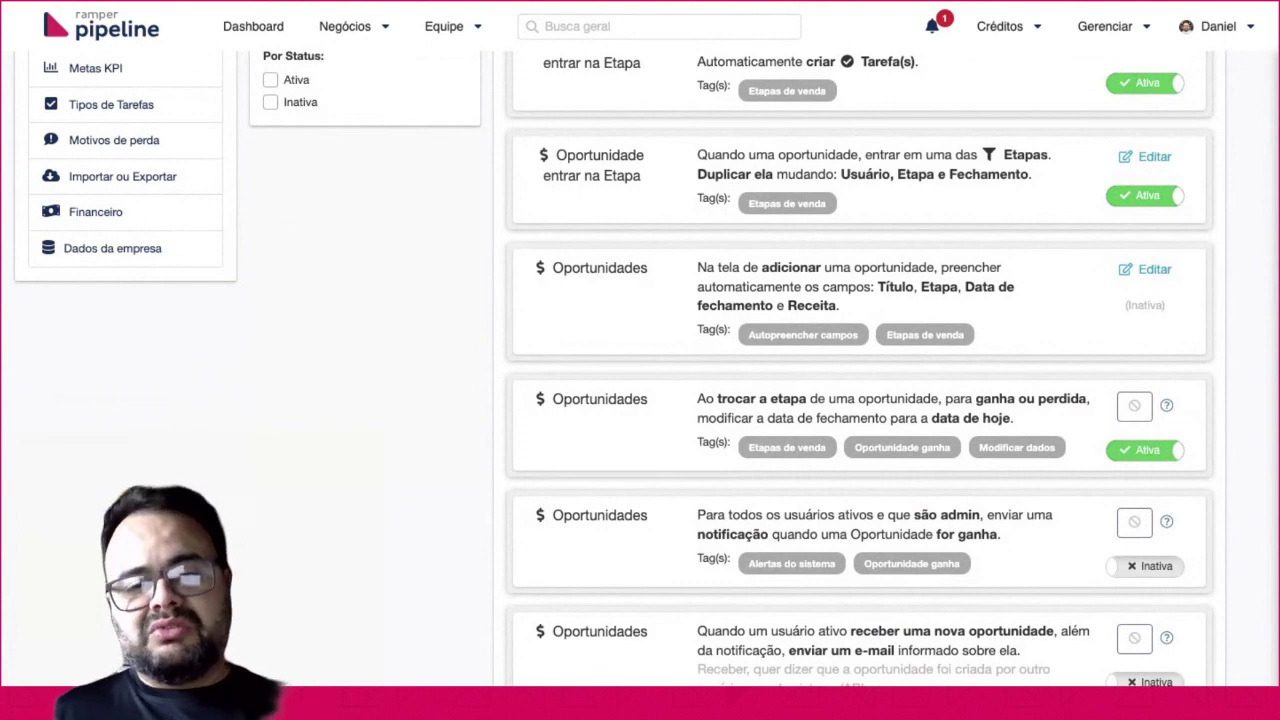
scroll(604, 333, "down", 4)
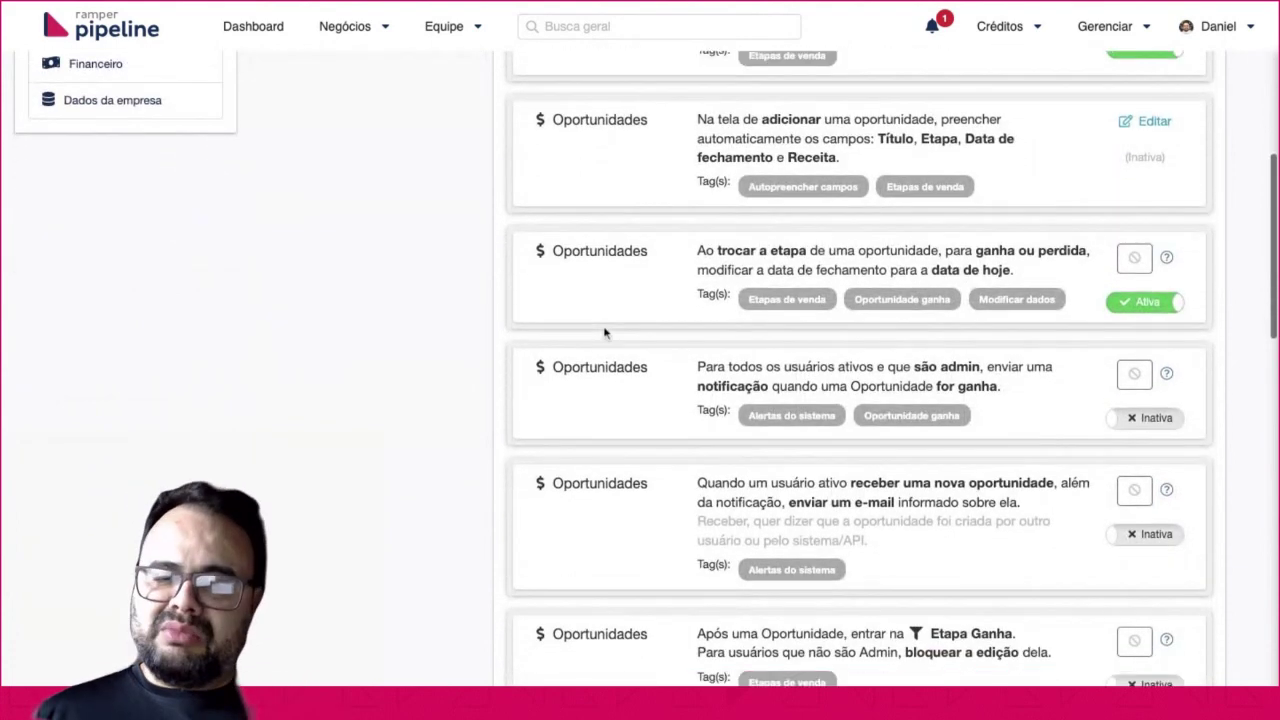
scroll(604, 333, "down", 7)
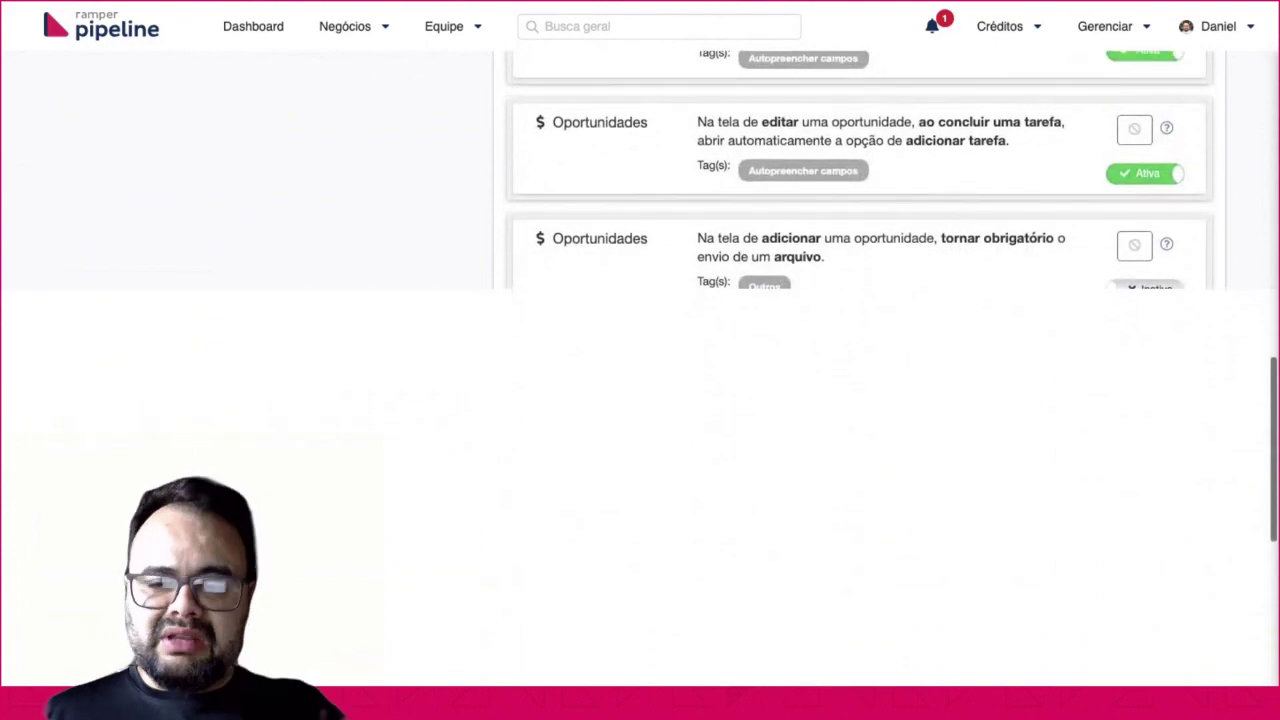
scroll(860, 369, "down", 6)
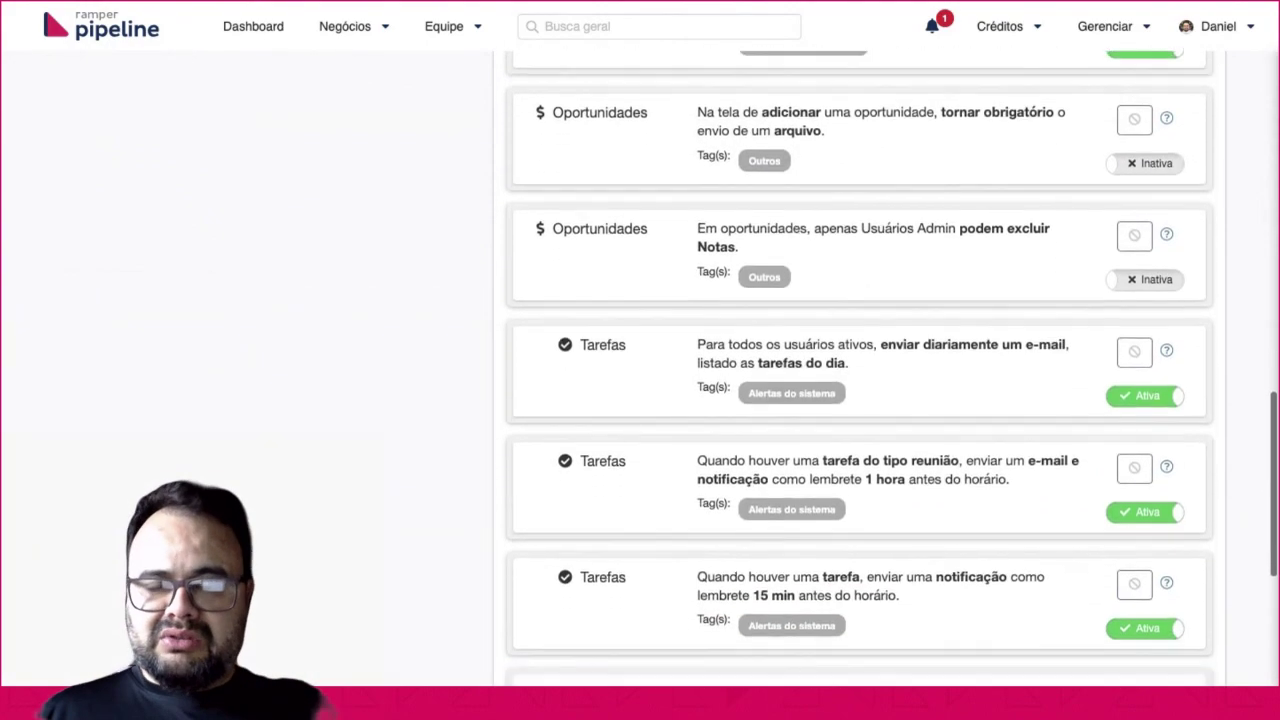
scroll(860, 369, "up", 15)
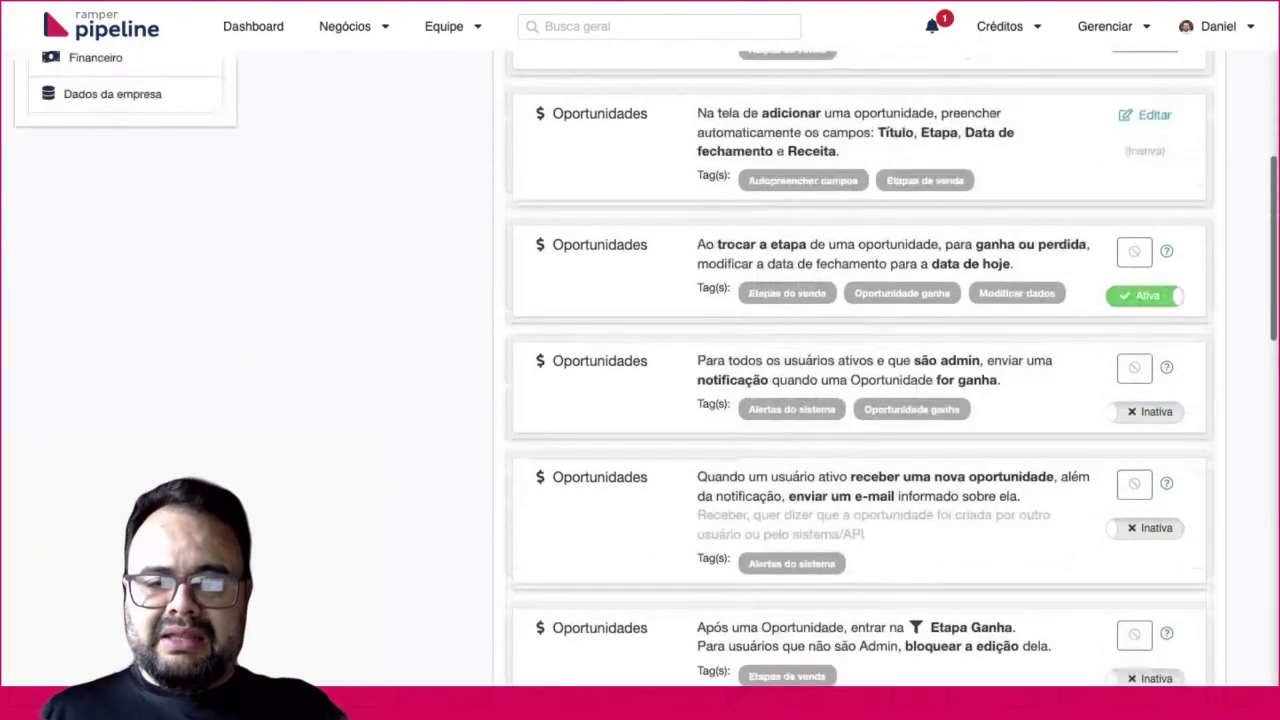
left_click(648, 79)
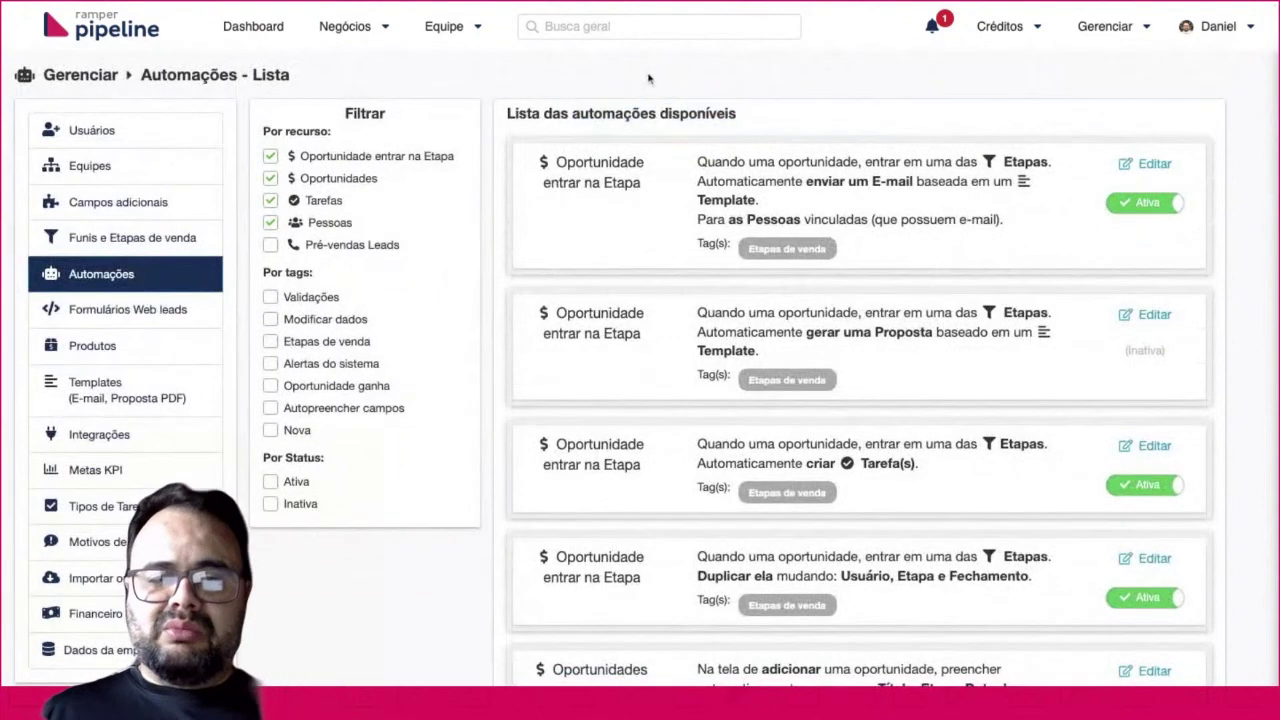